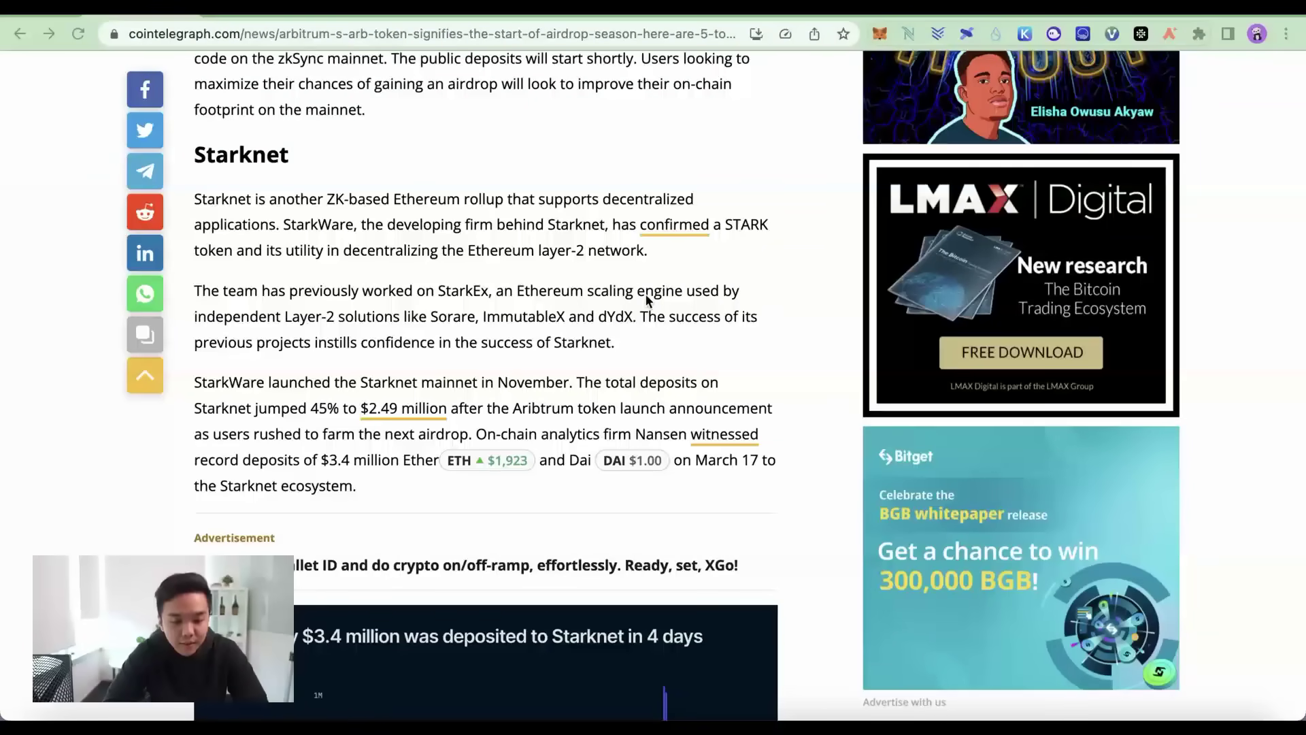
Read through Cointelegraph's Starknet section and deposits chart, then bring up the Starknet Alpha v0.11.0 article
scroll(645, 292, "down", 1)
scroll(646, 300, "down", 3)
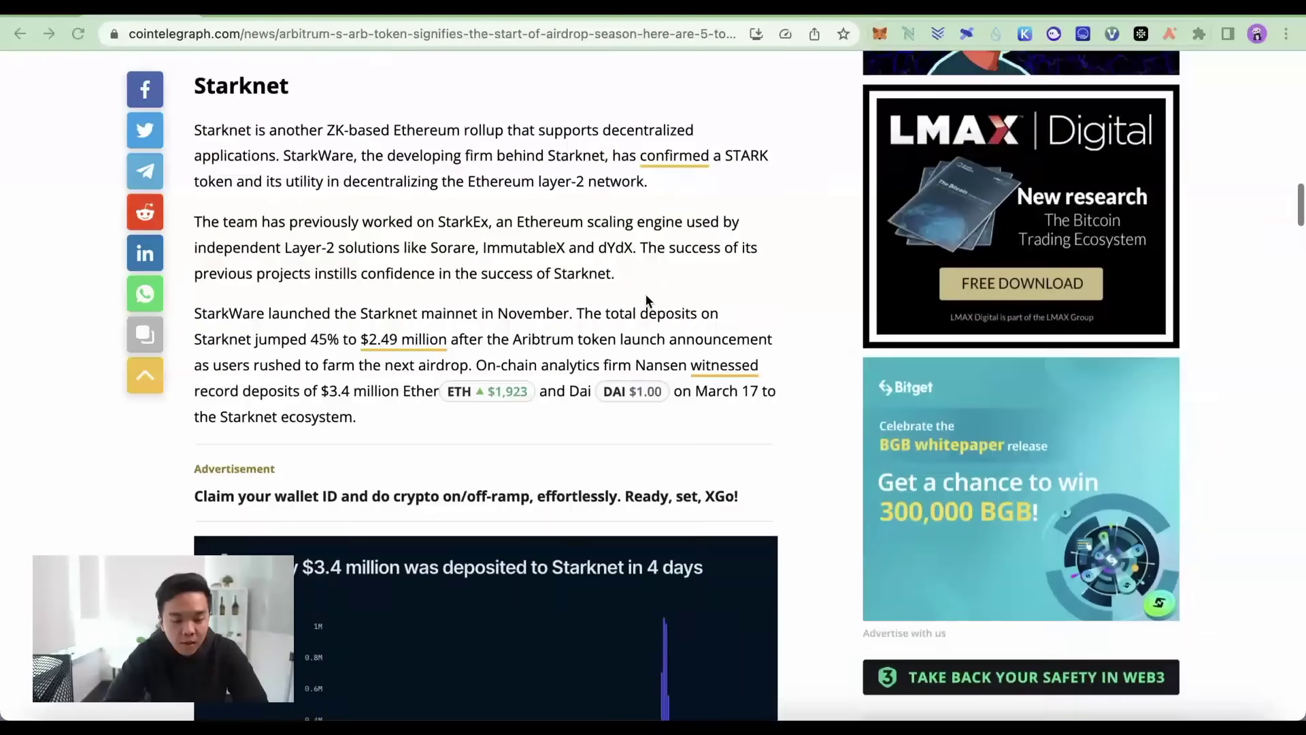
scroll(646, 300, "down", 2)
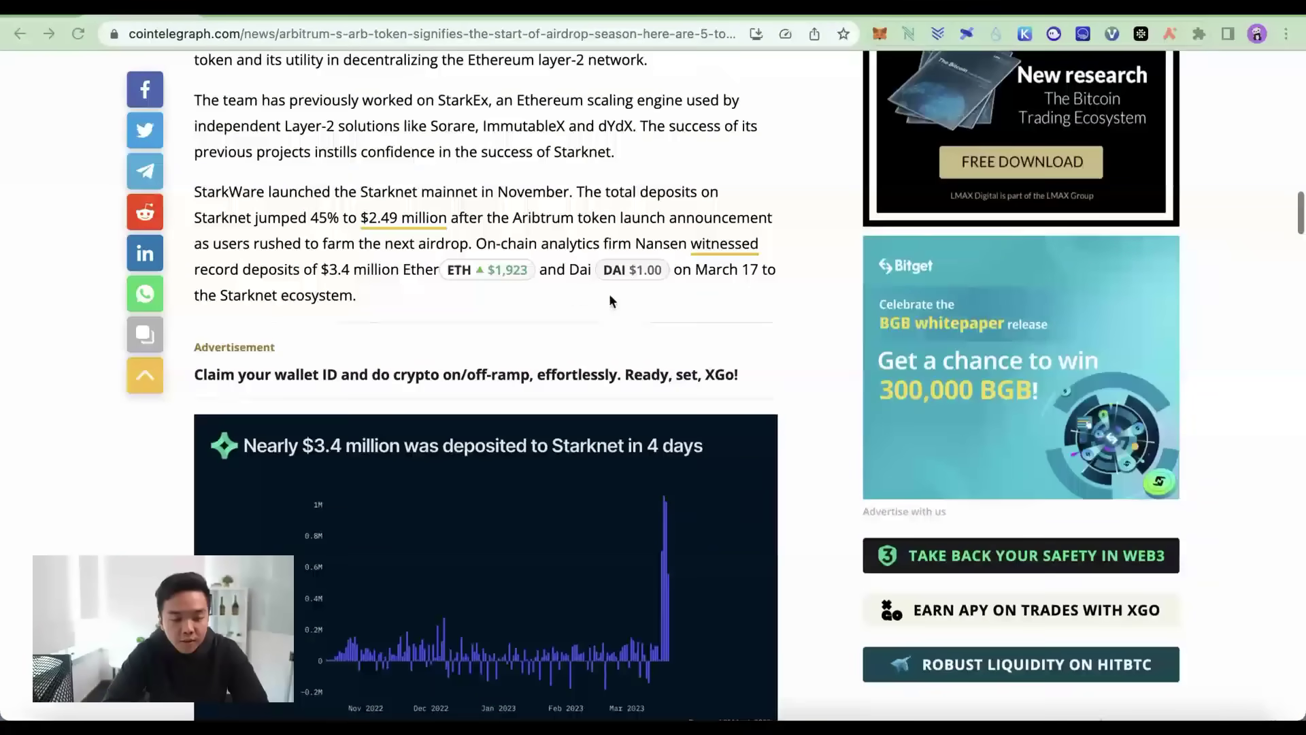
scroll(329, 247, "down", 3)
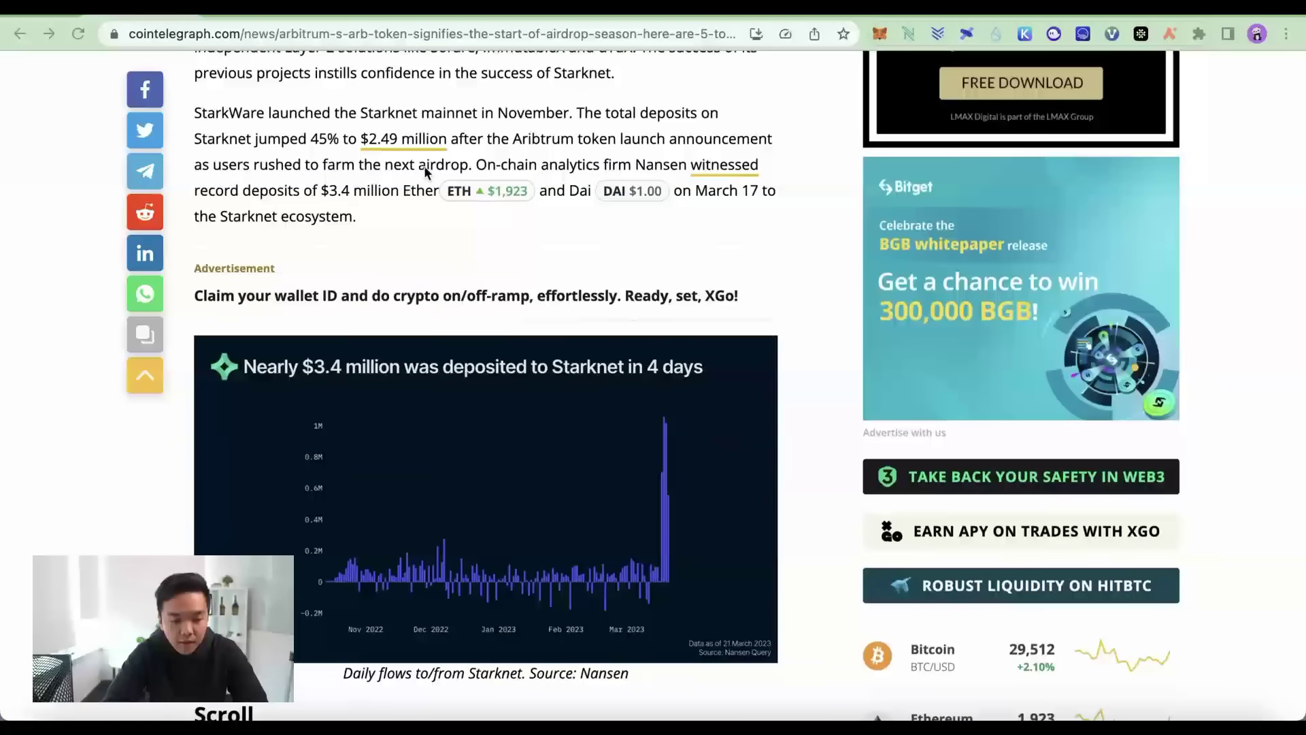
key("ctrl+Tab")
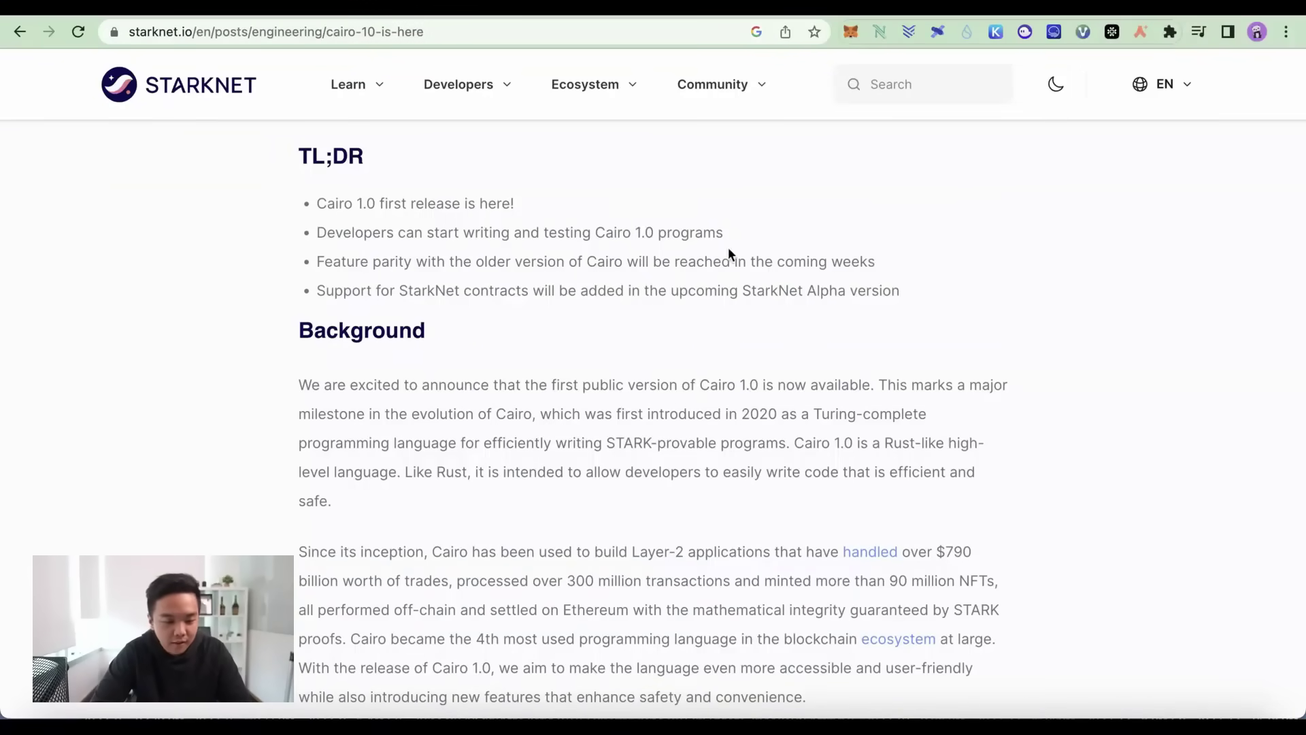
Scroll through the TL;DR and Background sections of the 'Cairo 1.0 is here' post
scroll(721, 253, "up", 3)
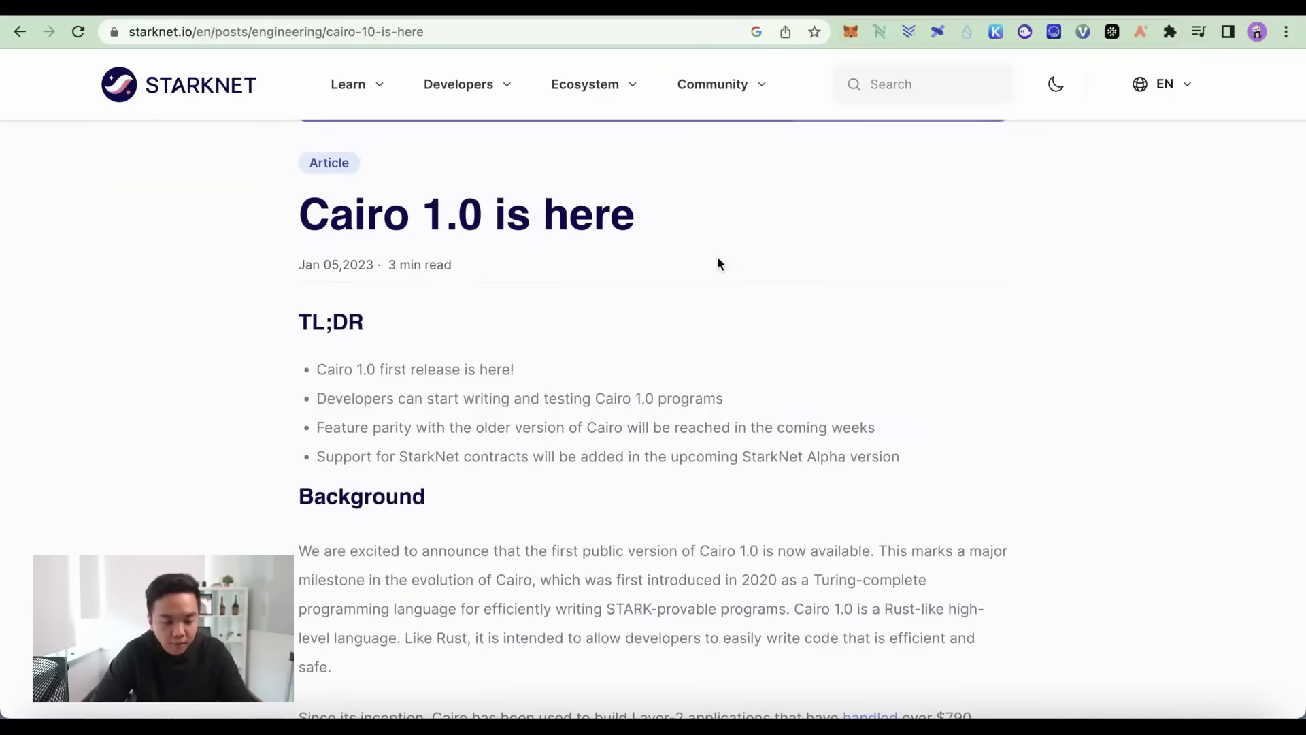
scroll(617, 307, "down", 3)
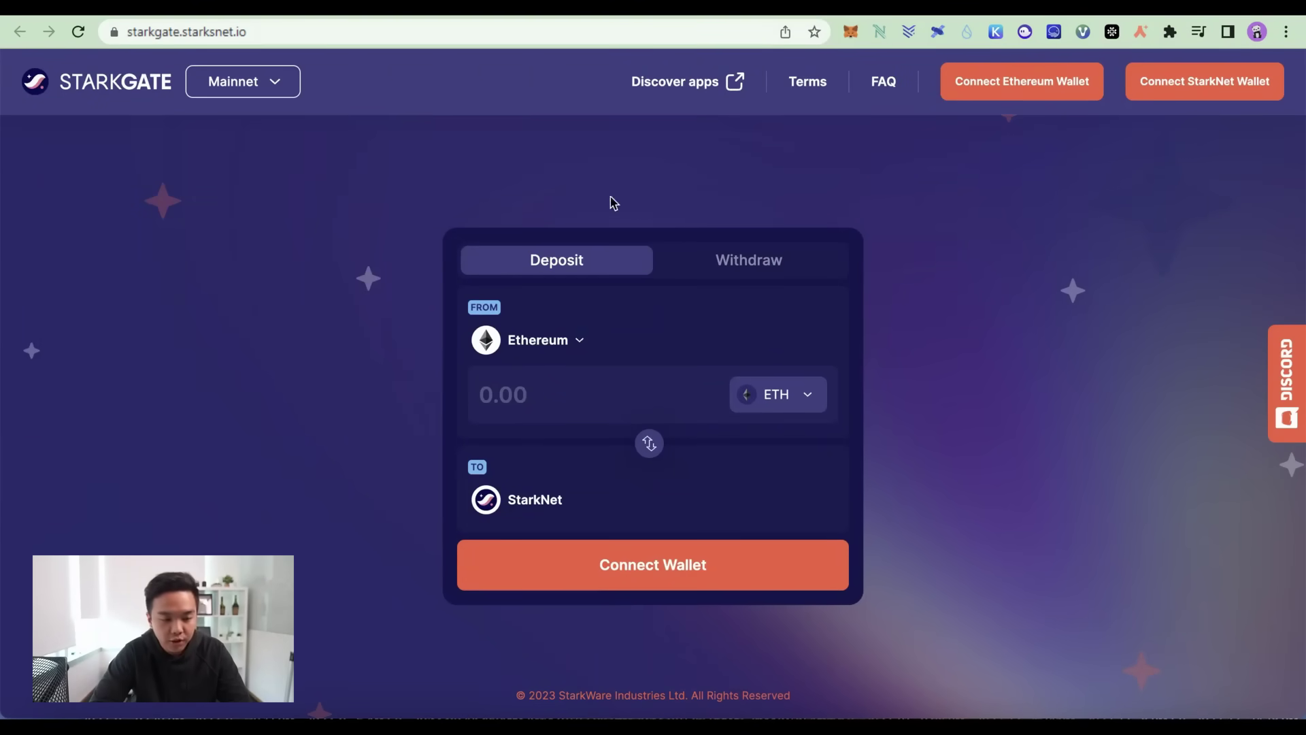
Connect MetaMask as StarkGate's Ethereum wallet, then move on to choosing a StarkNet wallet
left_click(997, 96)
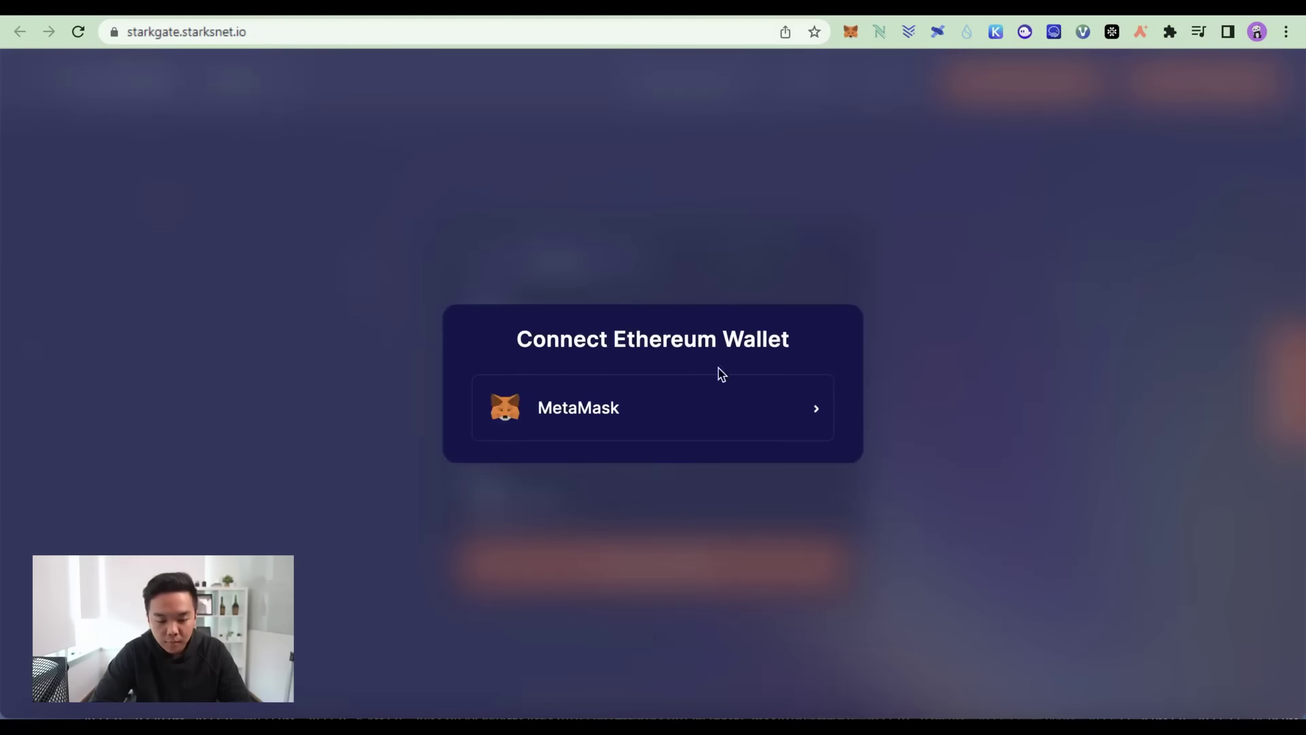
left_click(703, 414)
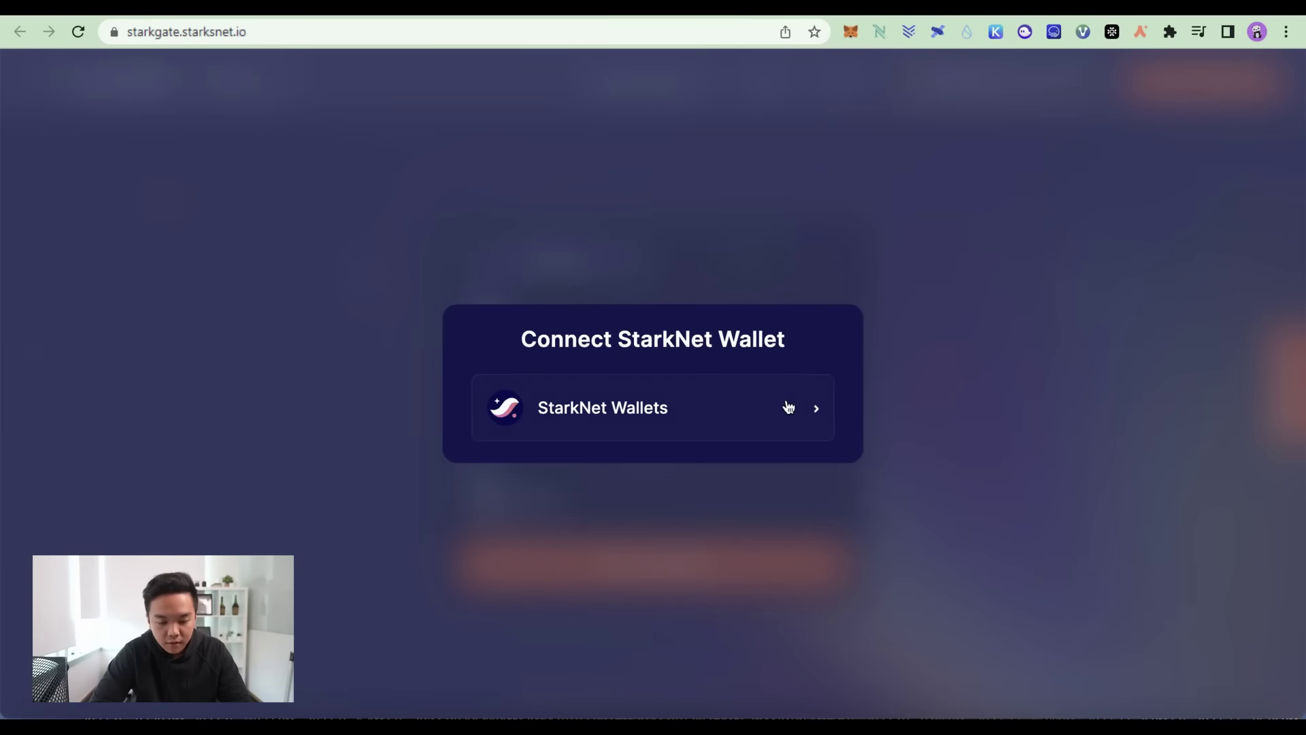
left_click(778, 417)
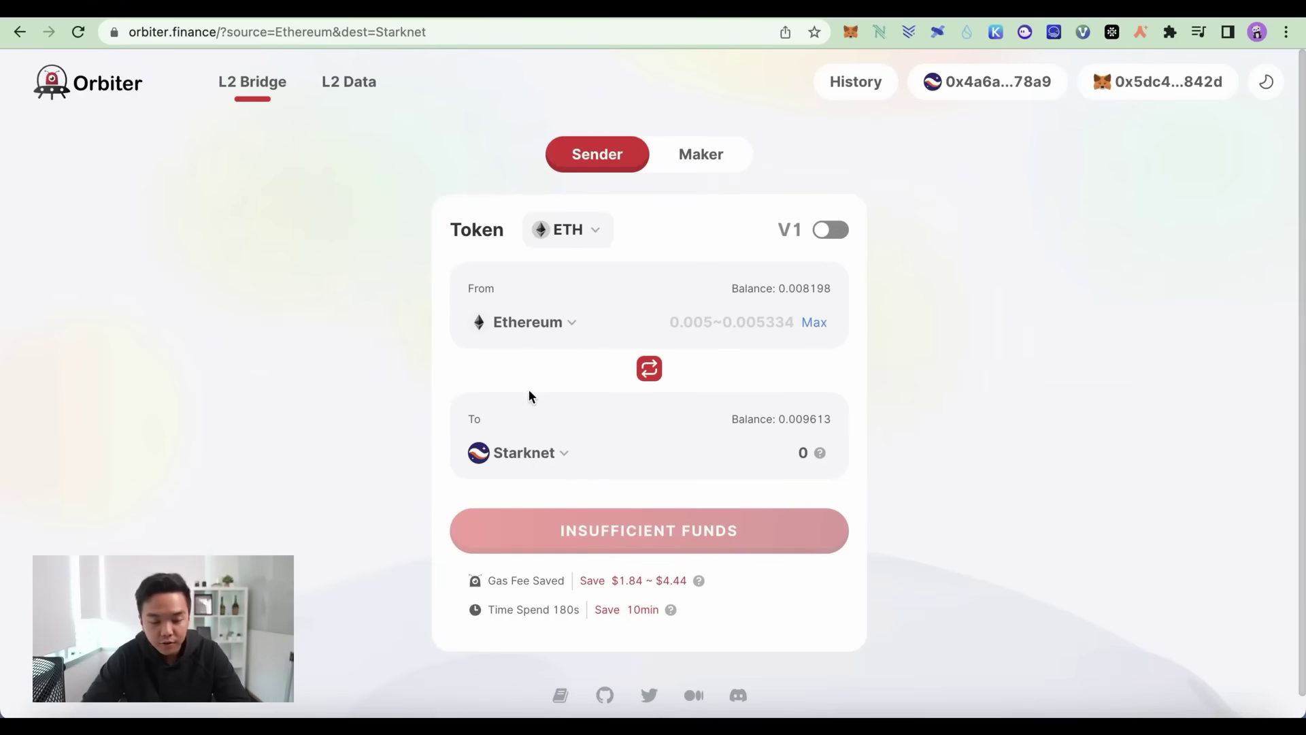
After a glance at StarkGate, browse Orbiter's Select a Chain list of destination chains
left_click(462, 17)
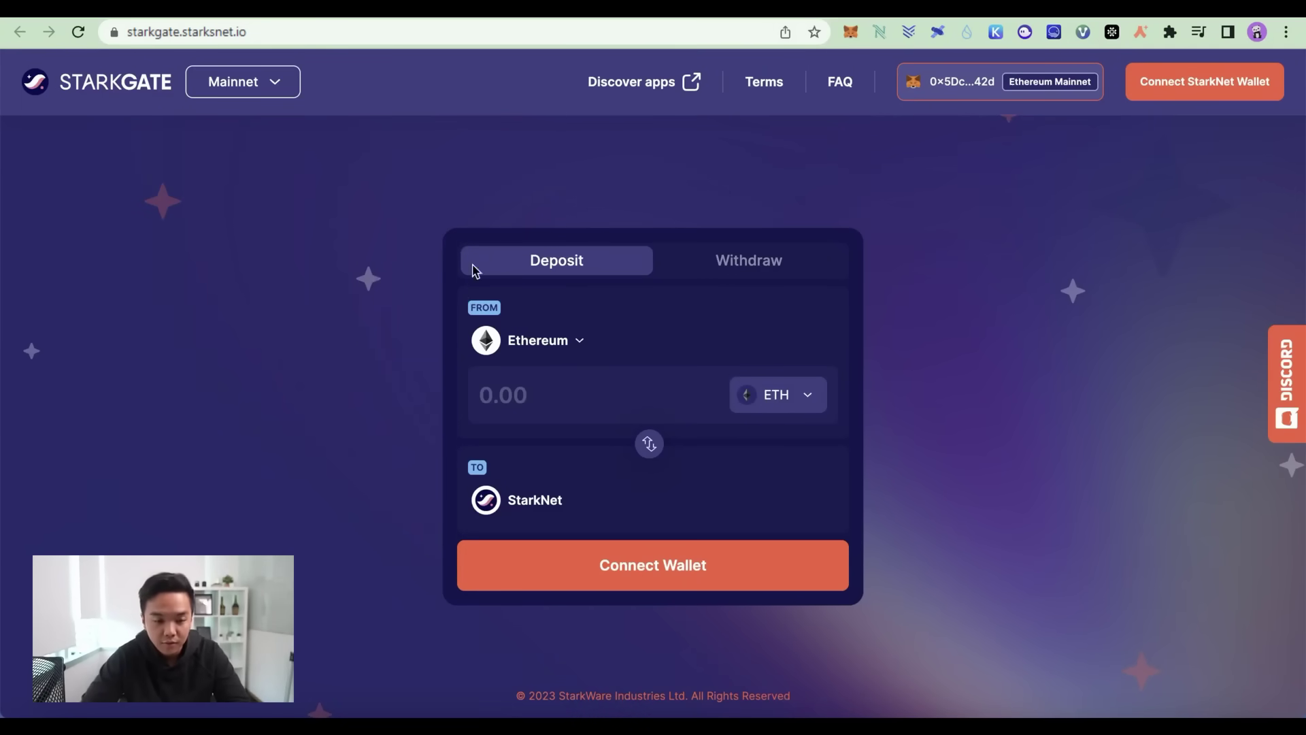
left_click(422, 16)
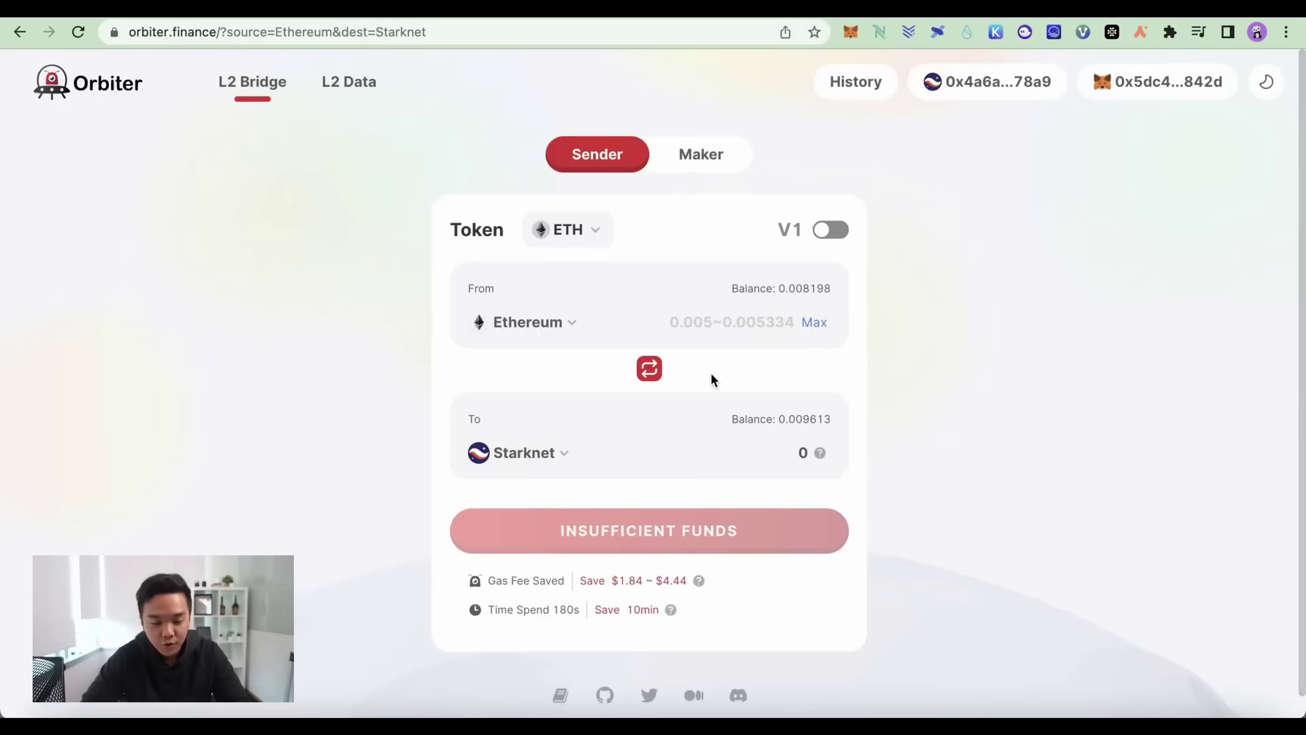
left_click(559, 459)
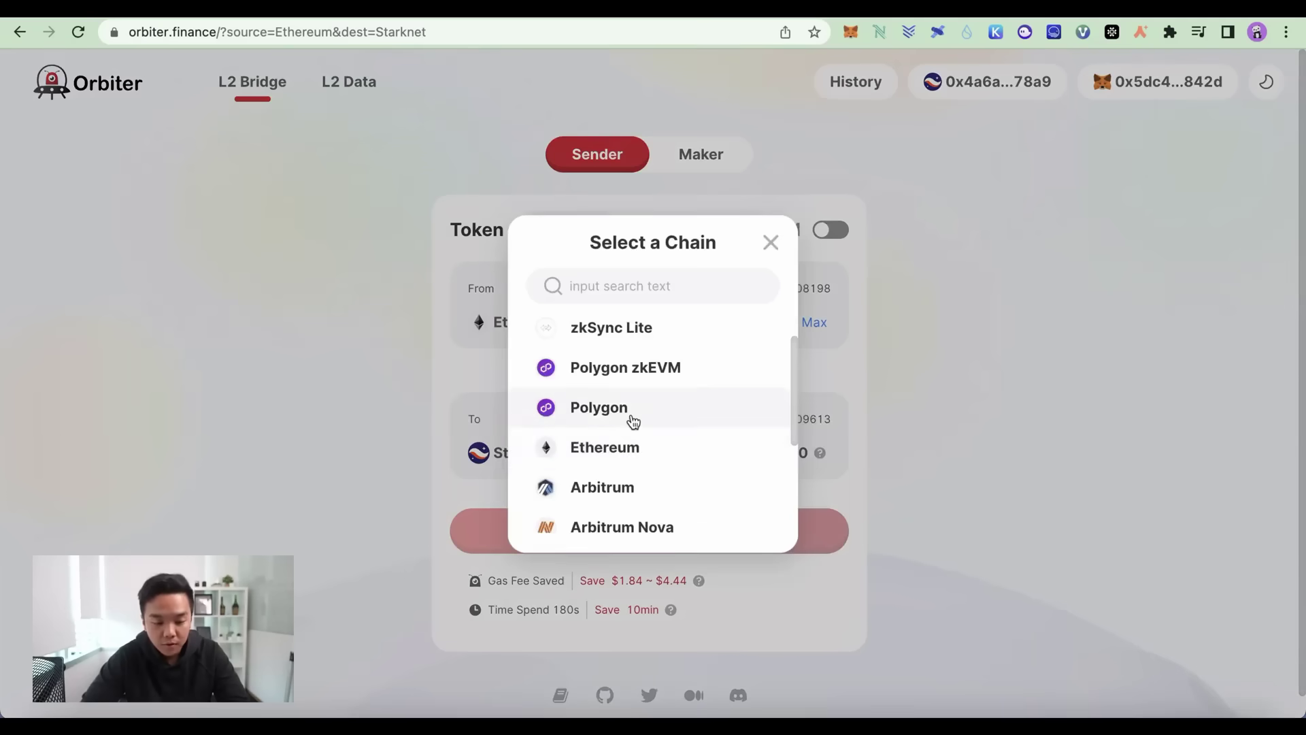
scroll(632, 422, "up", 1)
scroll(633, 421, "down", 1)
scroll(633, 422, "down", 1)
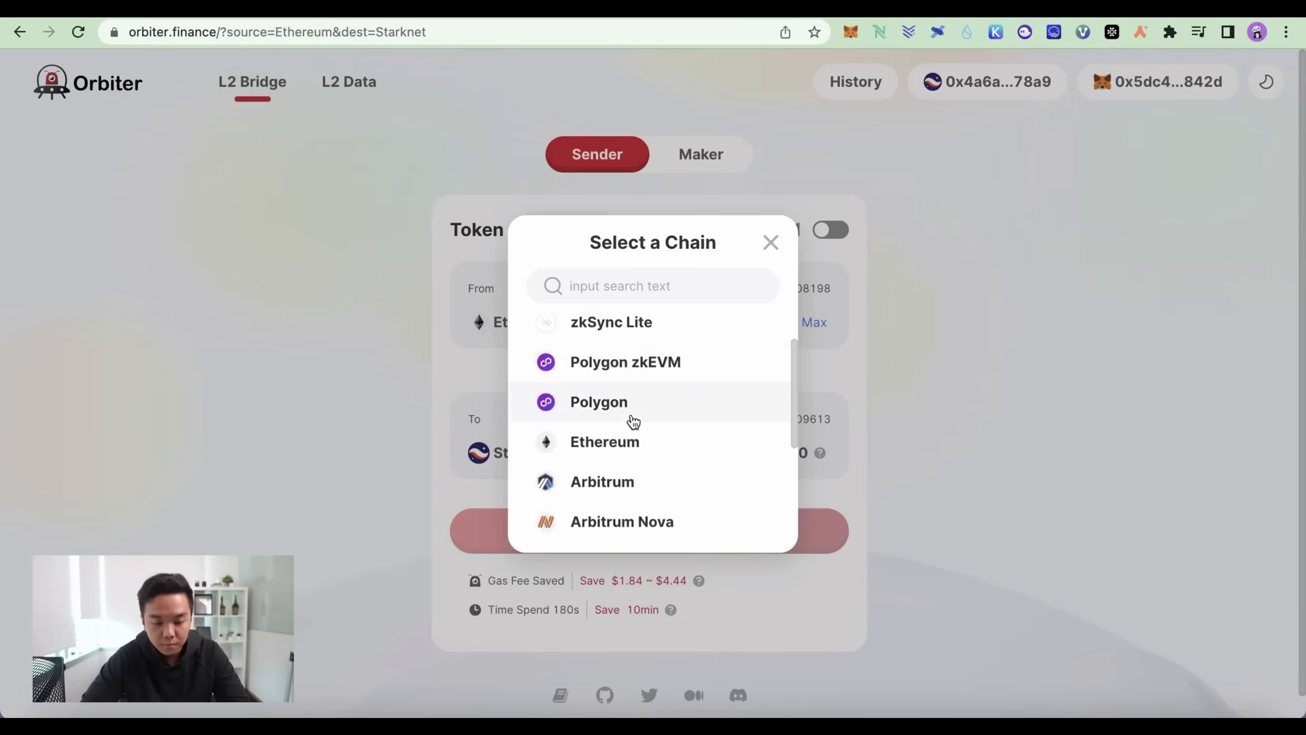
scroll(632, 422, "down", 2)
scroll(632, 420, "down", 2)
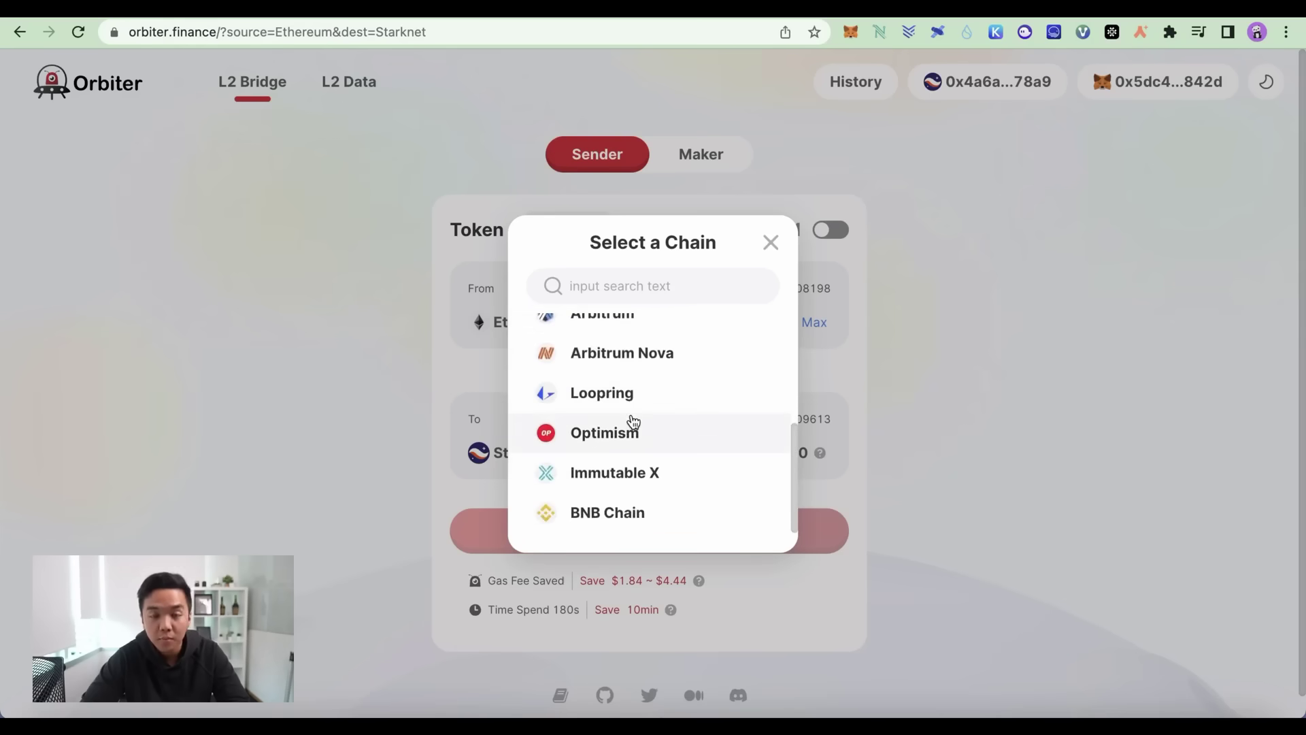
scroll(667, 426, "up", 2)
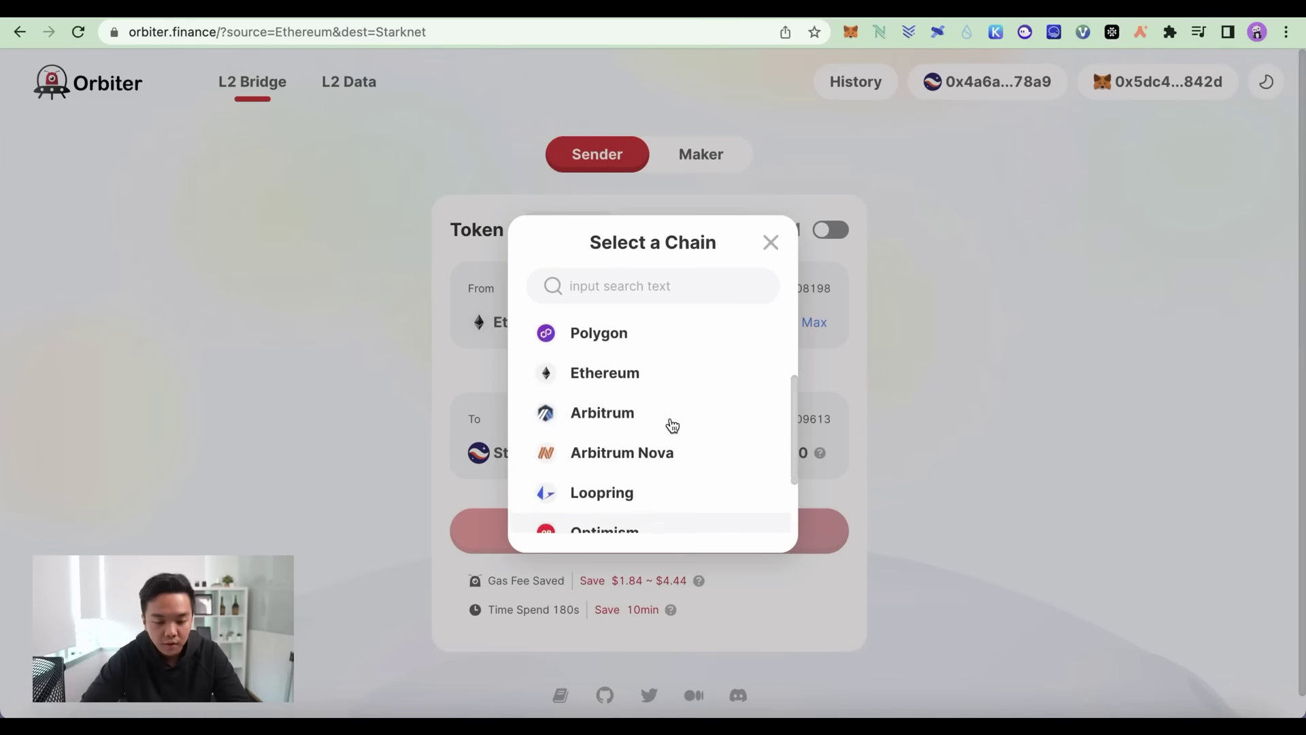
scroll(670, 425, "up", 2)
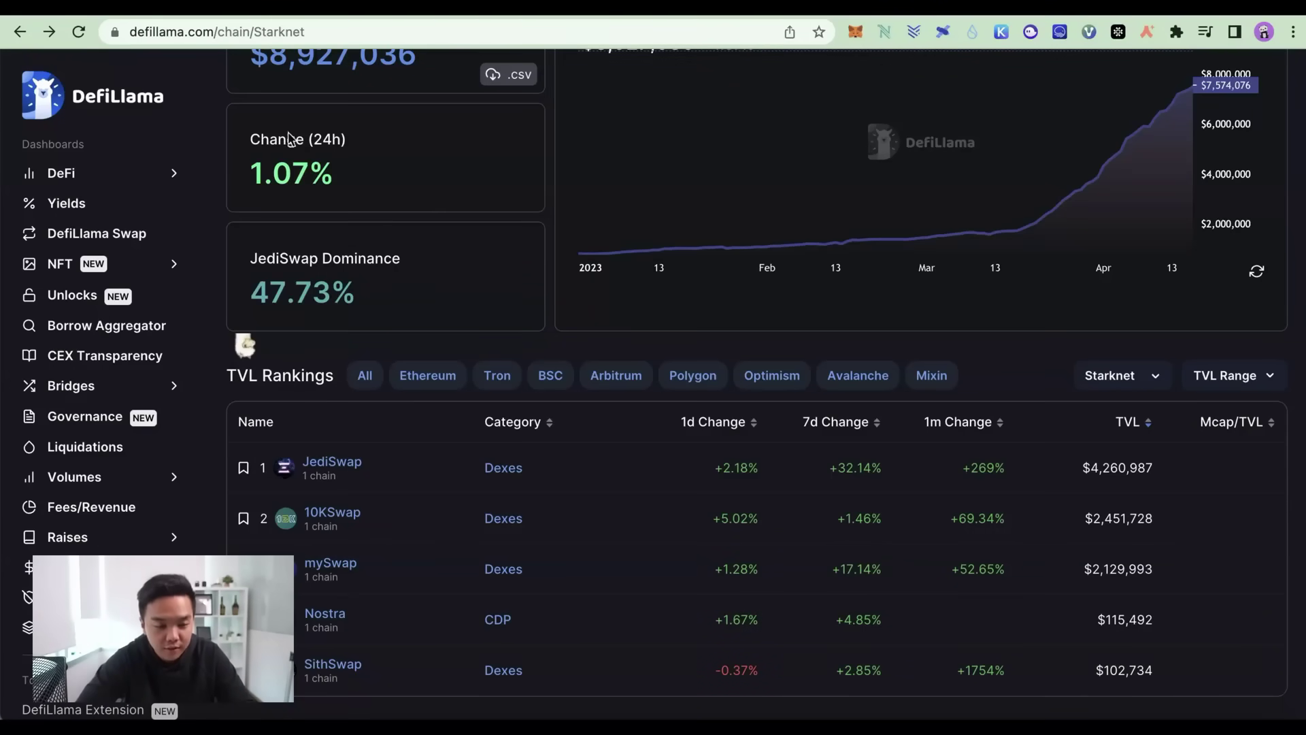
On 10KSwap, peek at the receive-token list, then browse the Pools Overview liquidity list
left_click(225, 16)
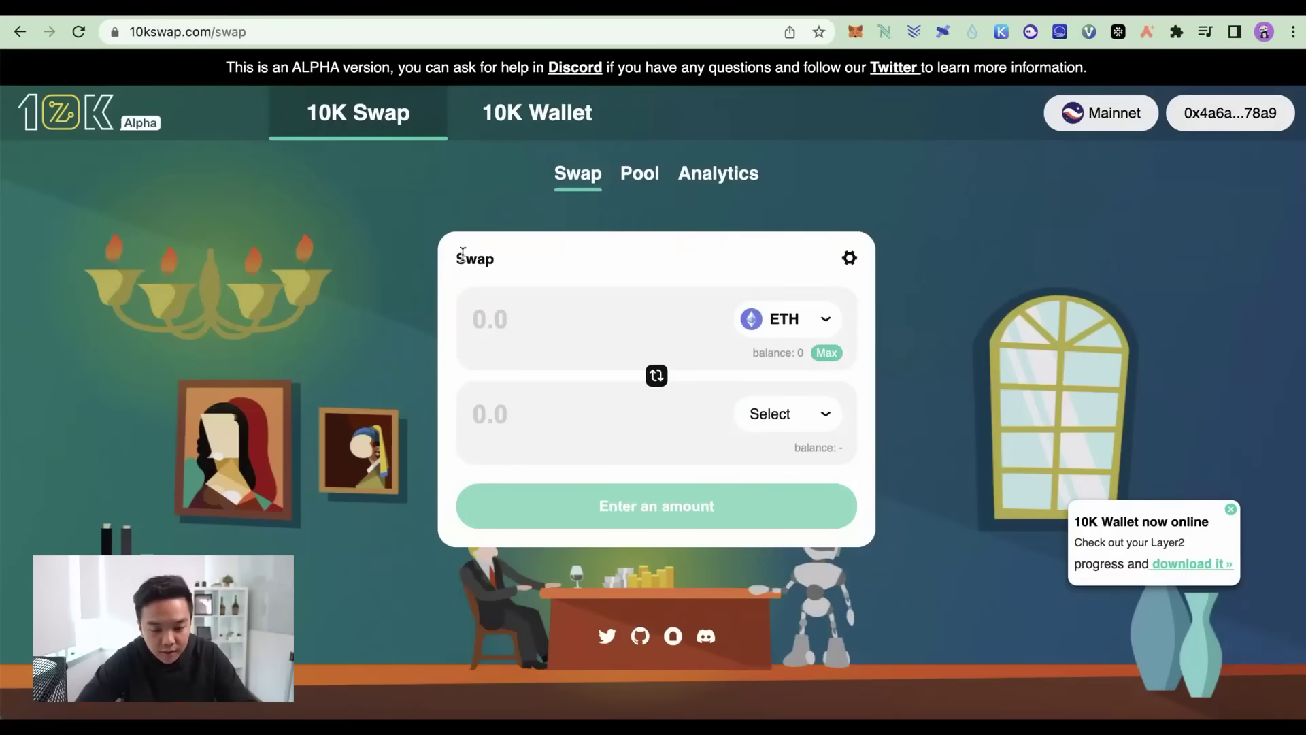
left_click(794, 415)
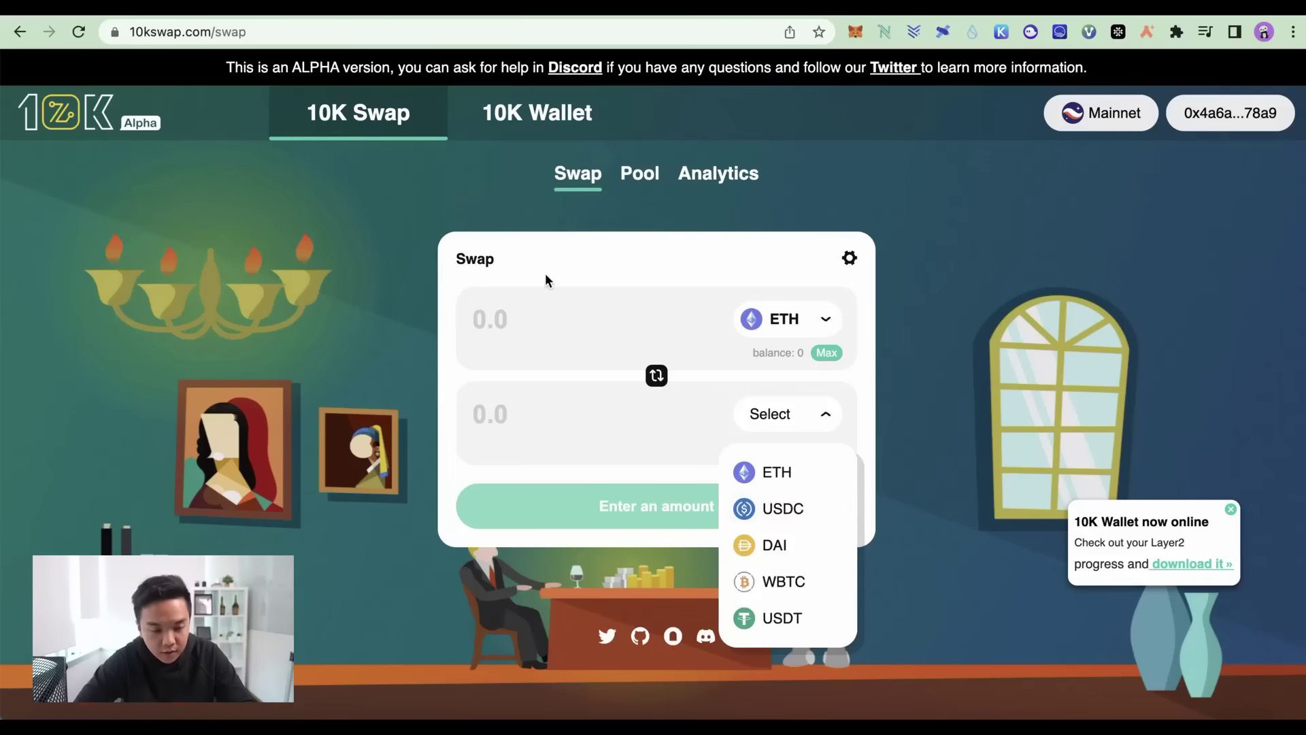
left_click(640, 174)
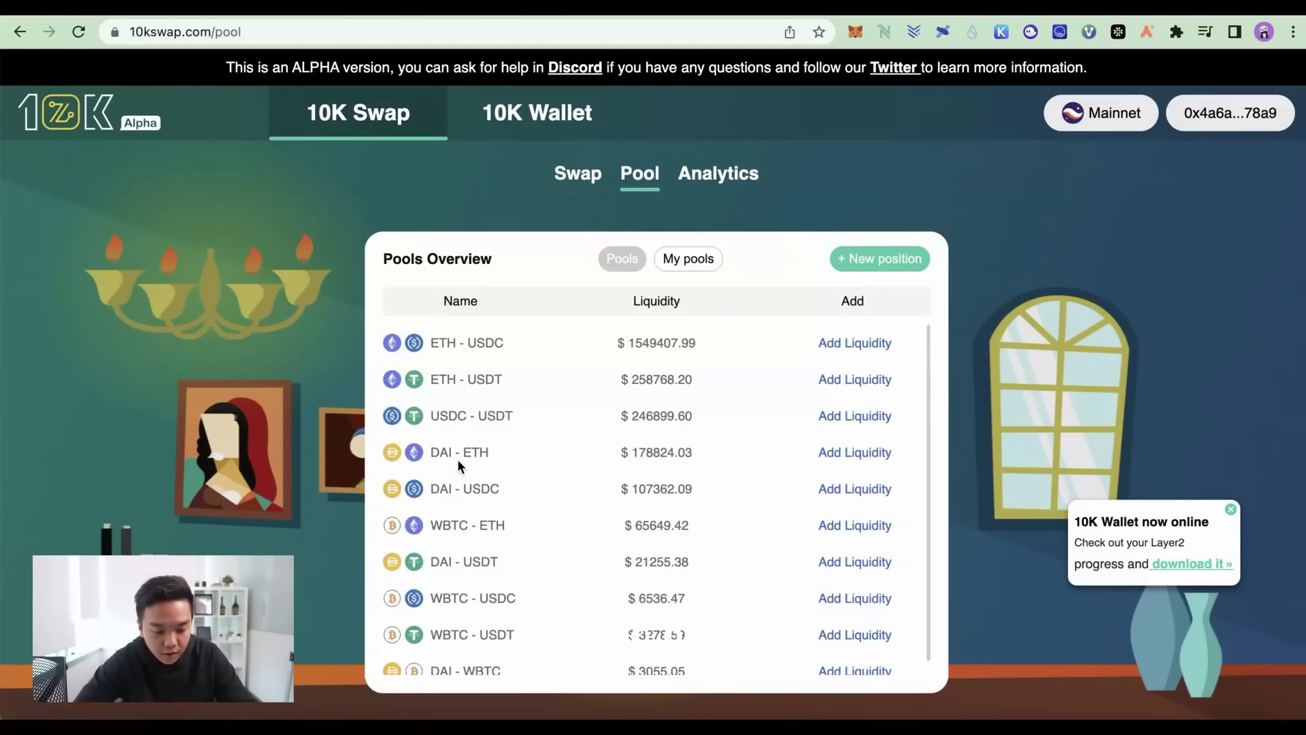
scroll(457, 465, "down", 1)
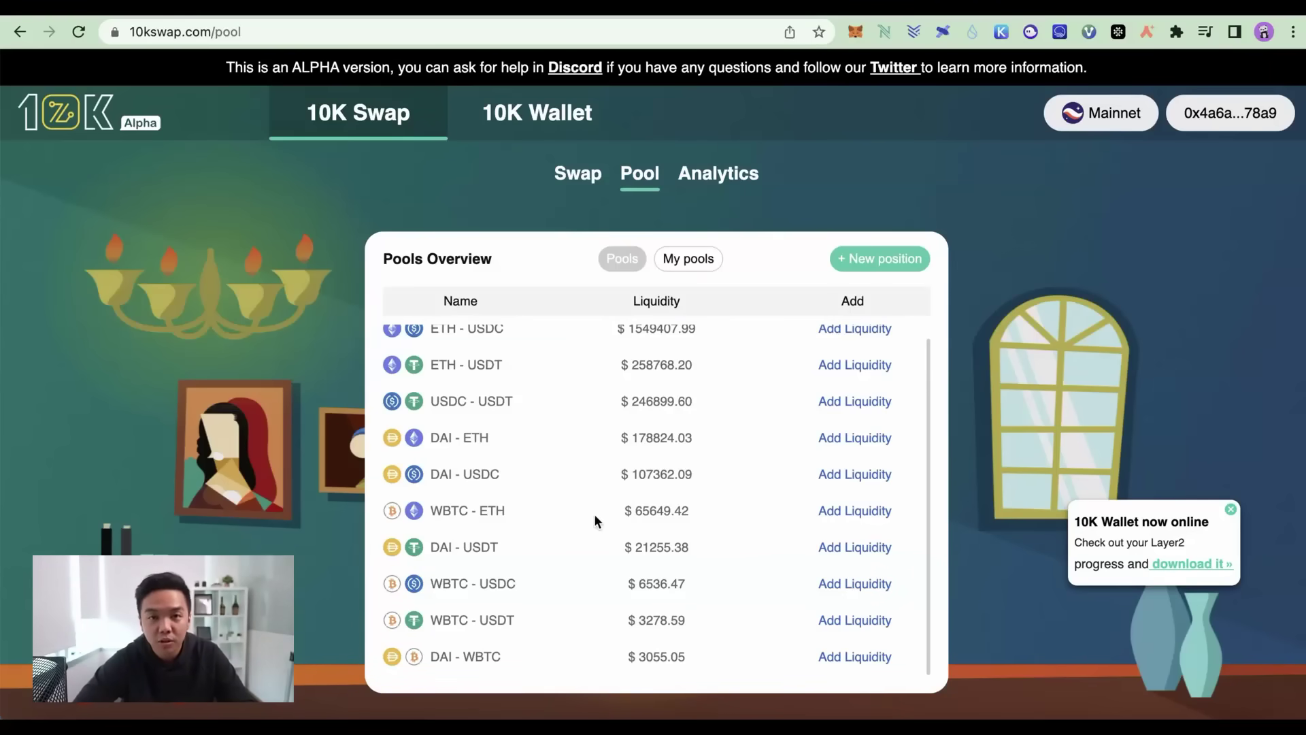
scroll(471, 526, "up", 1)
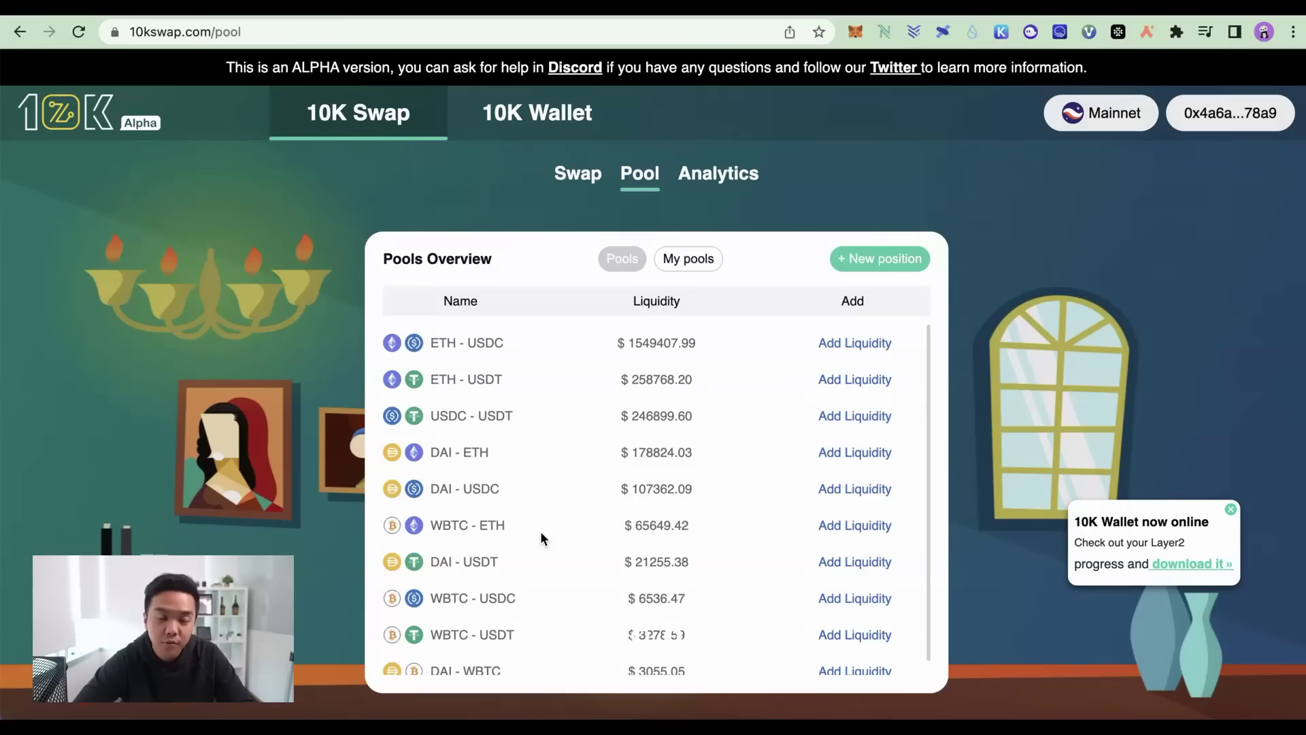
scroll(541, 532, "down", 1)
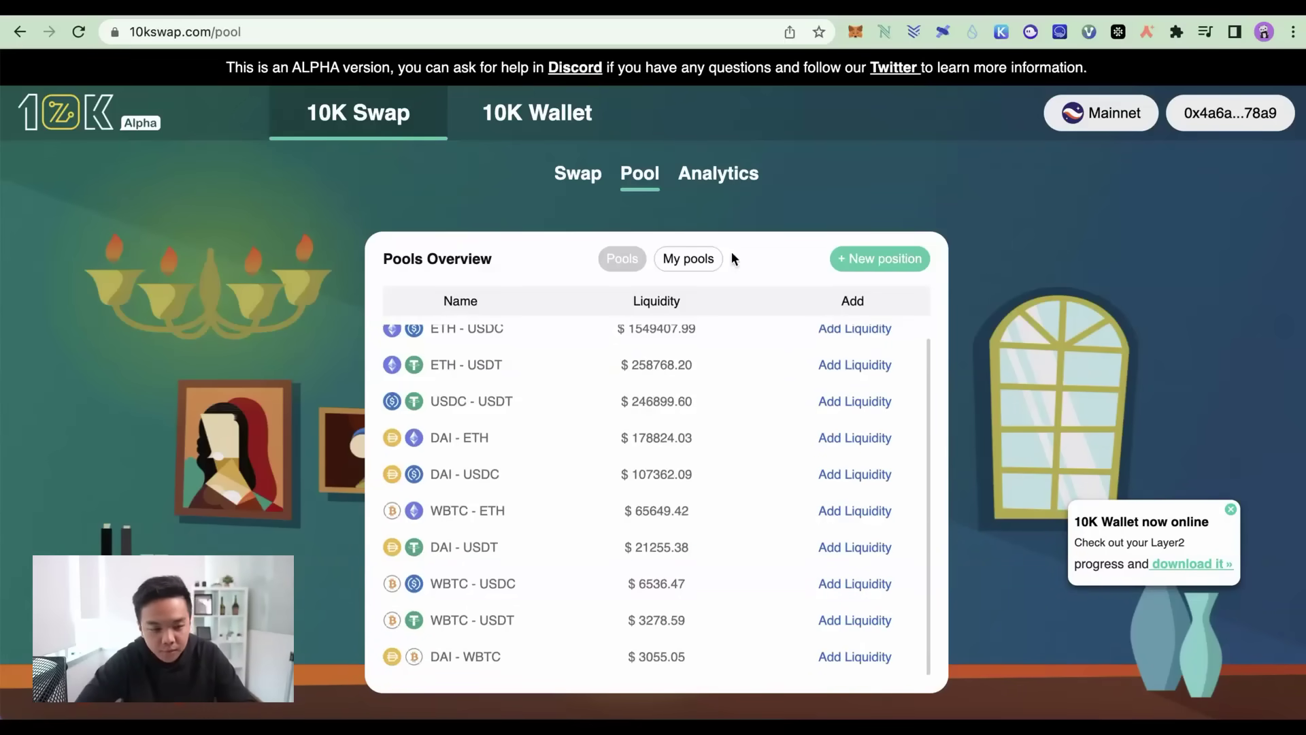
Glance at the JediSwap and mySwap pages, then view the 10KSwap token swap form
left_click(267, 15)
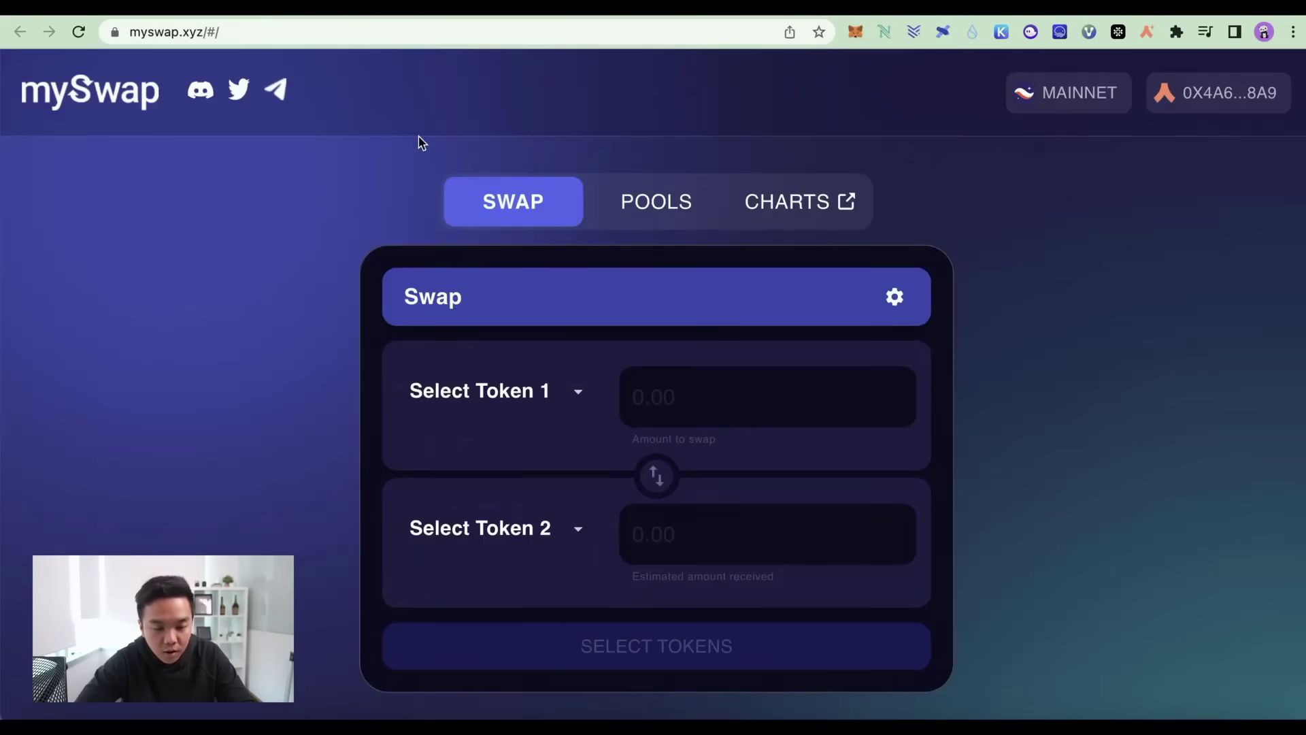
left_click(219, 12)
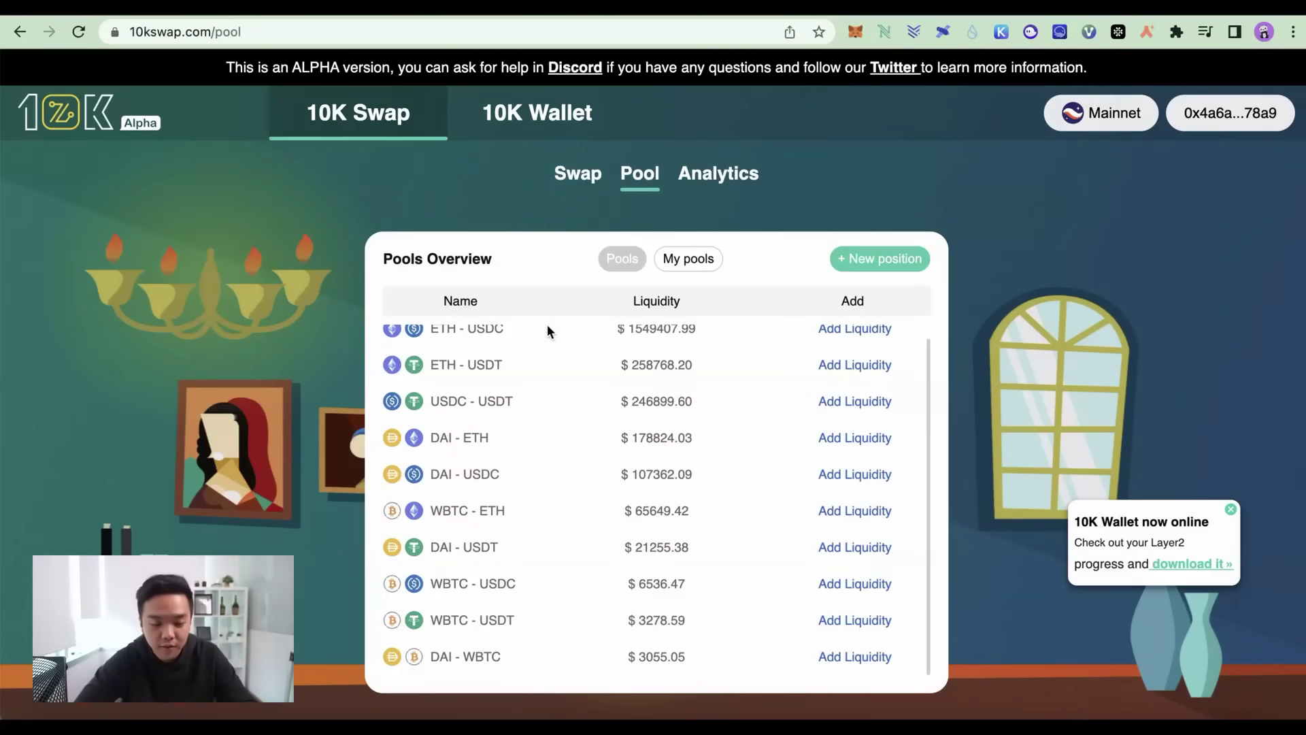
left_click(577, 175)
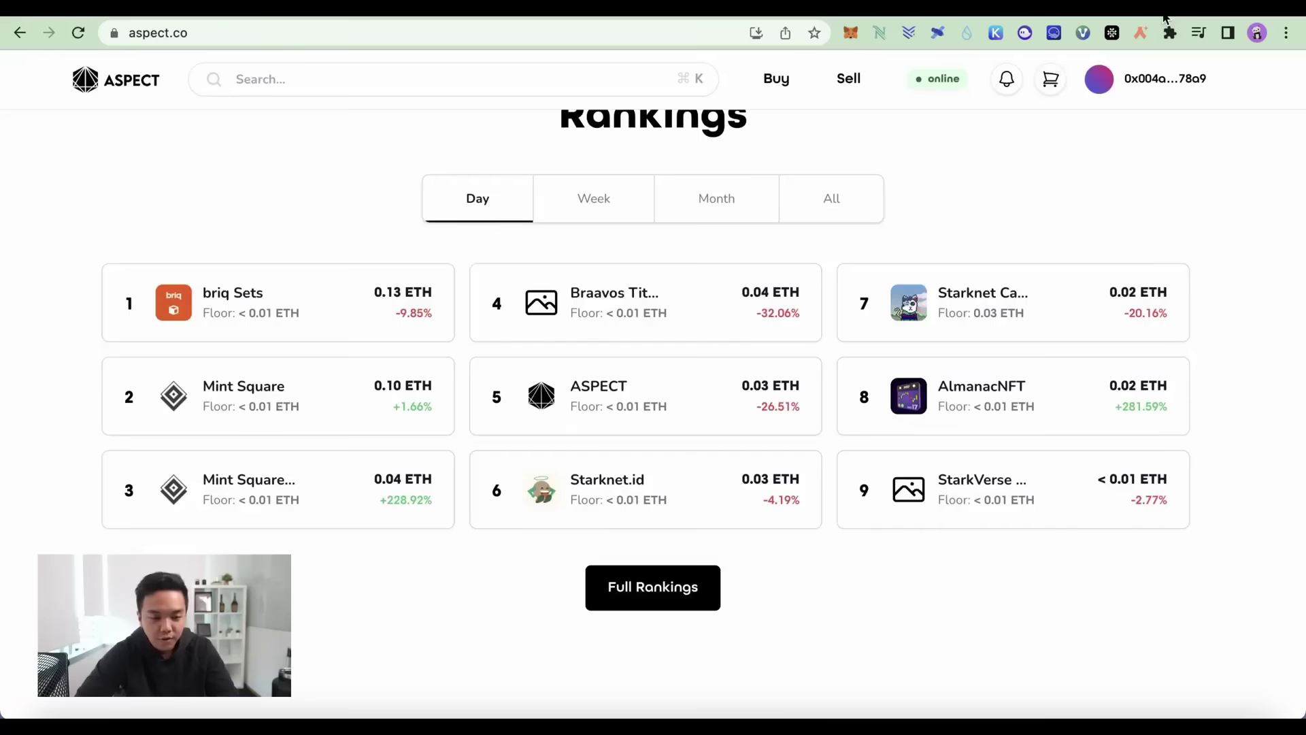
Scroll up and down Aspect's home page to browse its collections and daily rankings
scroll(660, 270, "up", 2)
scroll(660, 270, "up", 2)
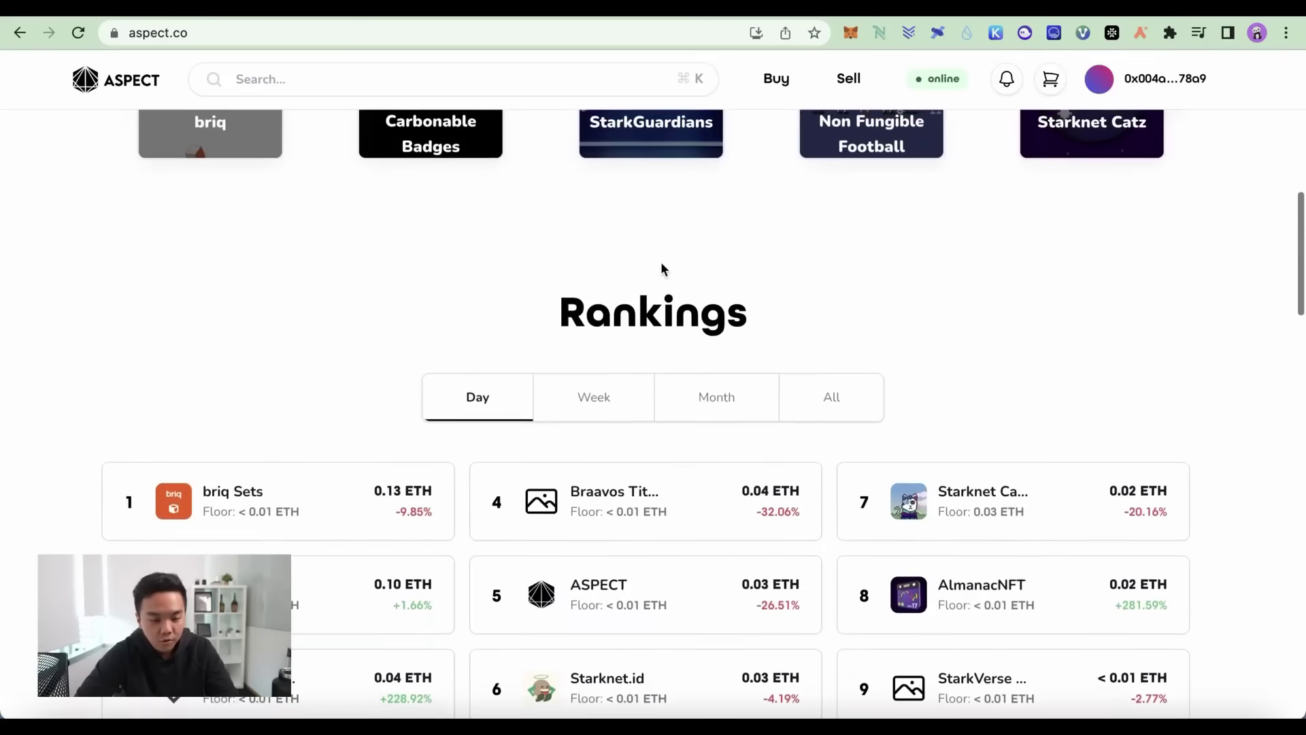
scroll(661, 269, "up", 3)
scroll(663, 269, "up", 3)
scroll(661, 267, "up", 2)
scroll(661, 267, "up", 3)
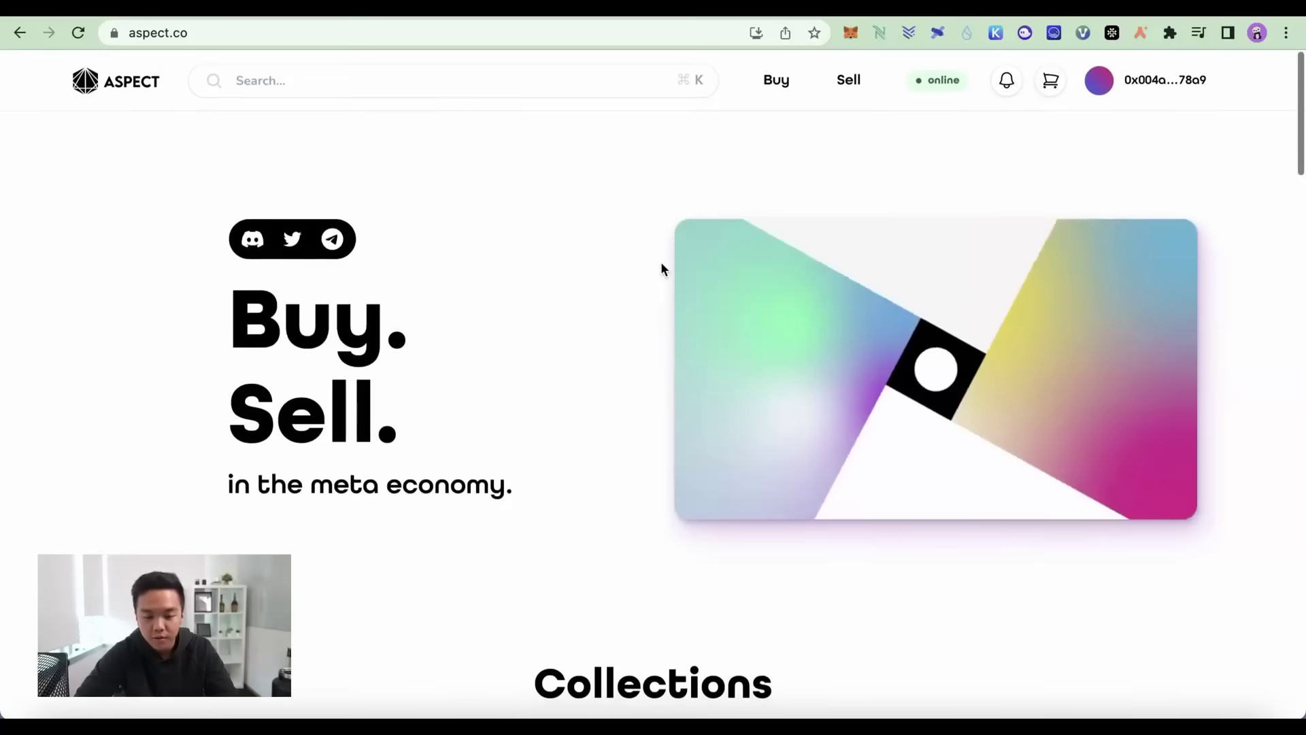
scroll(661, 269, "down", 5)
scroll(661, 268, "down", 2)
scroll(661, 269, "down", 5)
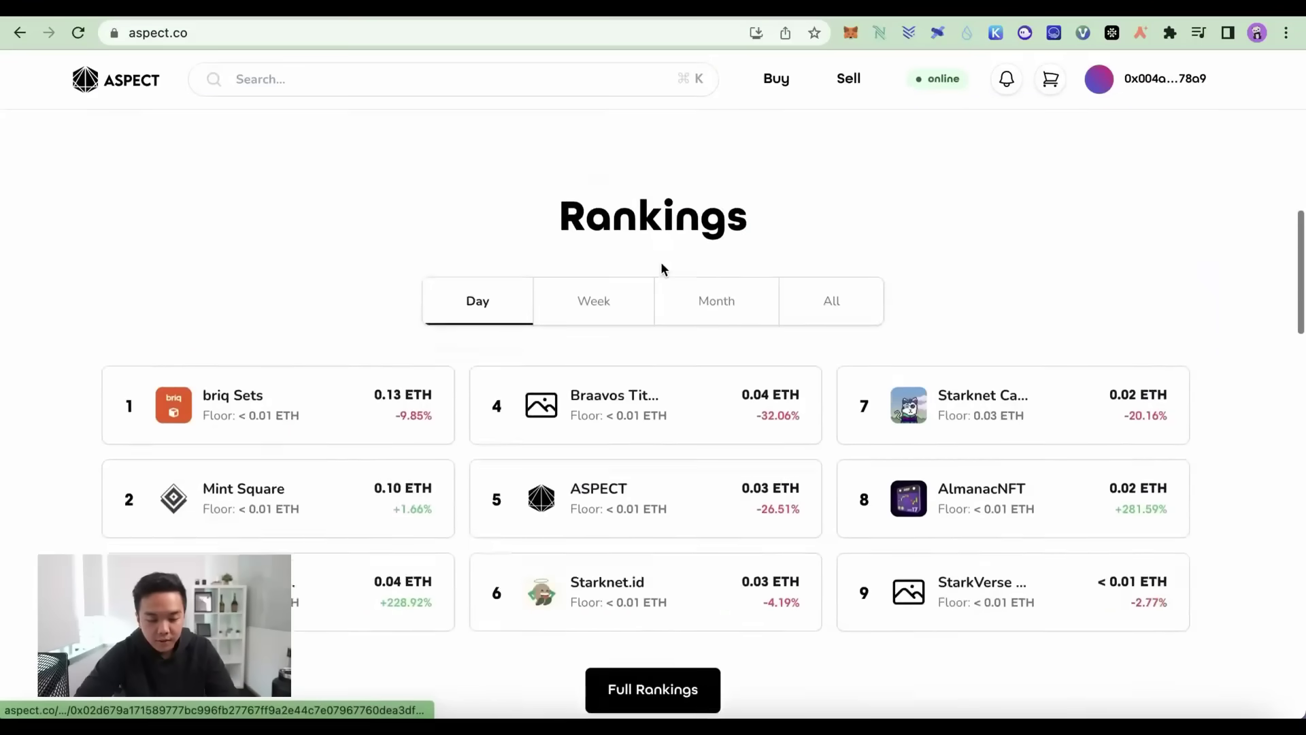
scroll(661, 269, "down", 2)
scroll(661, 267, "down", 1)
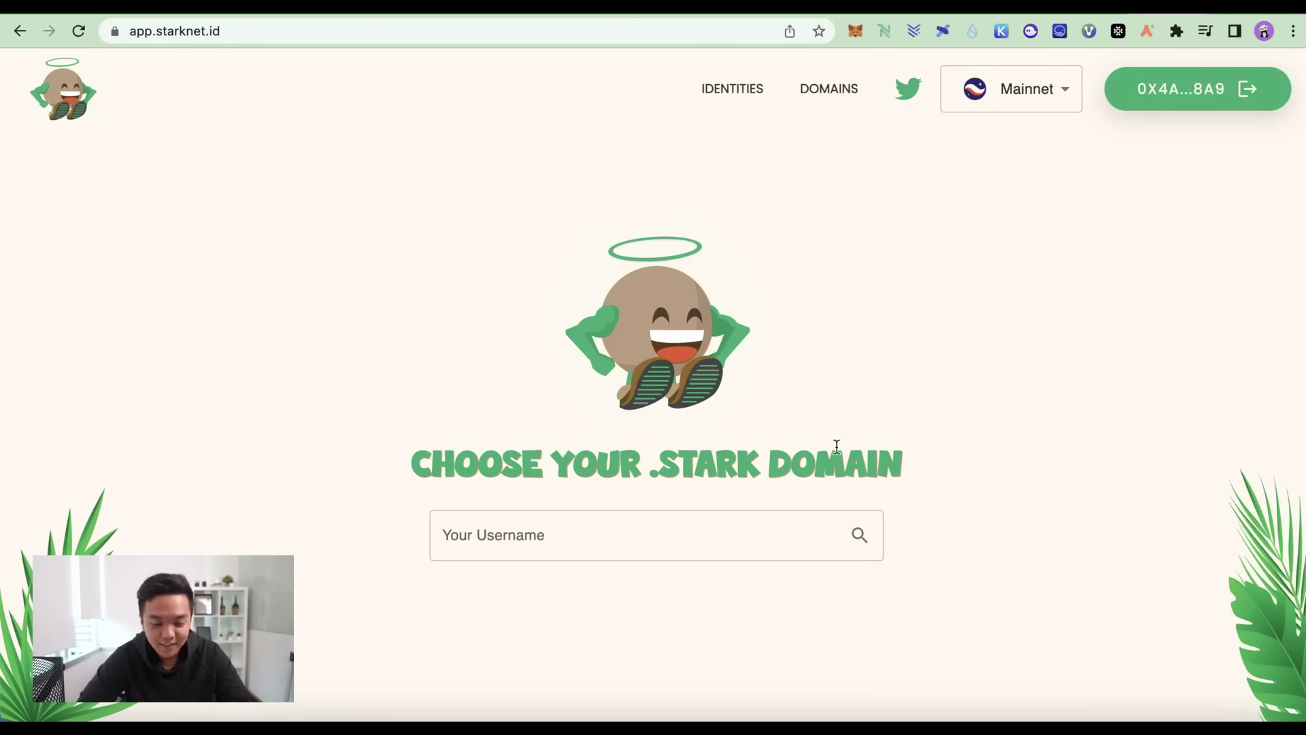
Start minting a new Starknet identity, then dismiss the wallet's transaction prompt
left_click(734, 96)
left_click(659, 440)
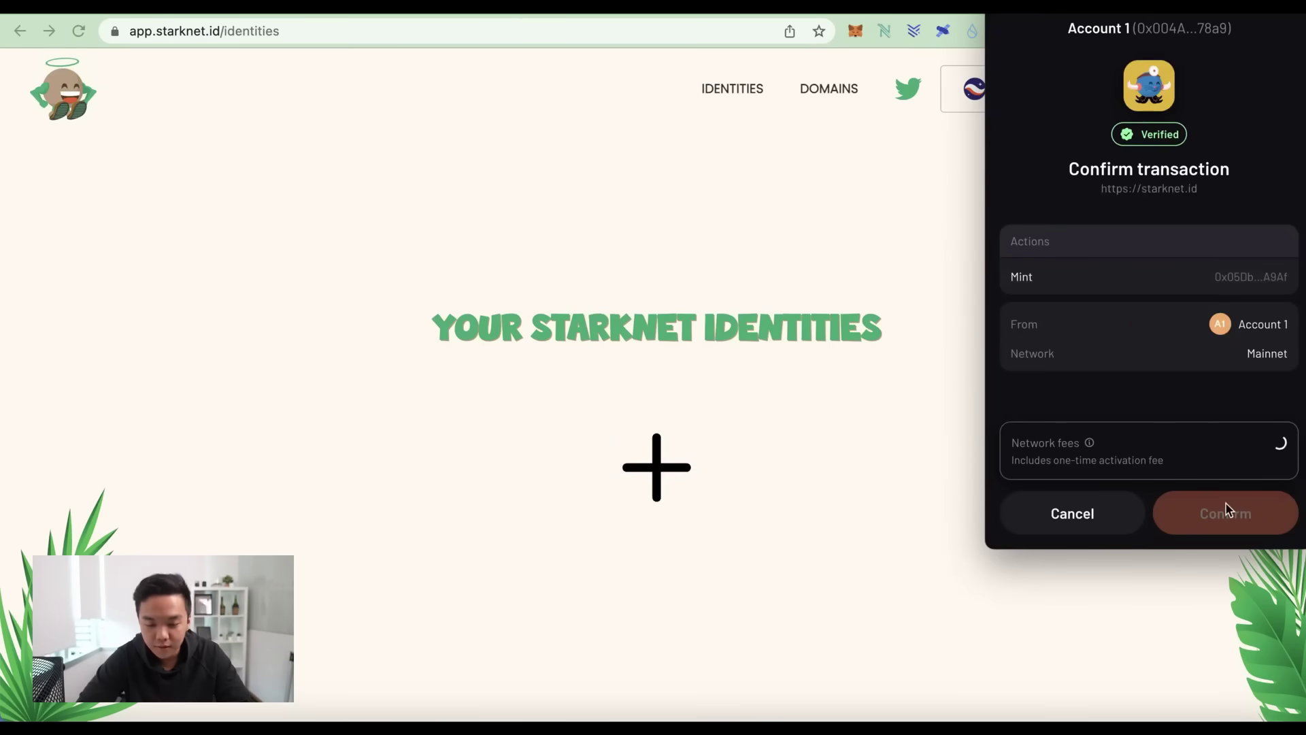
left_click(866, 446)
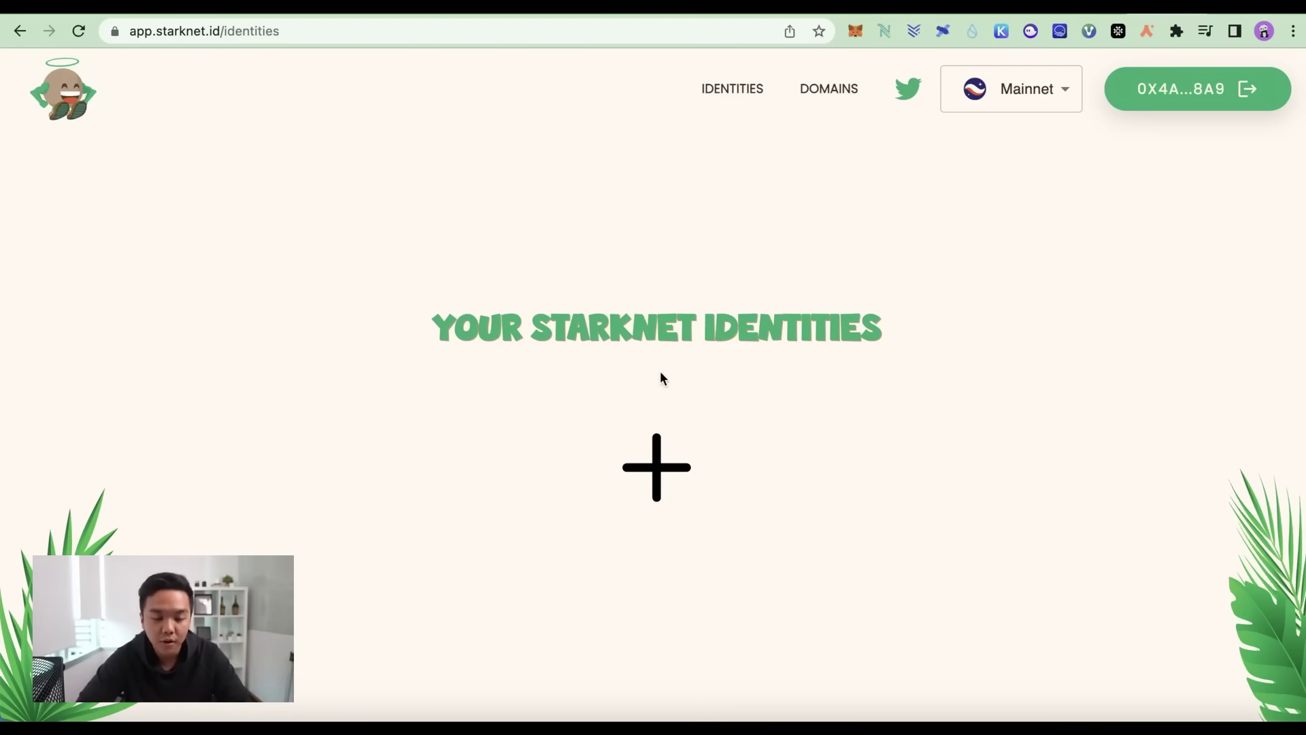
Search the Starknet.id Domains page for the name 'airdropron.stark'
left_click(810, 92)
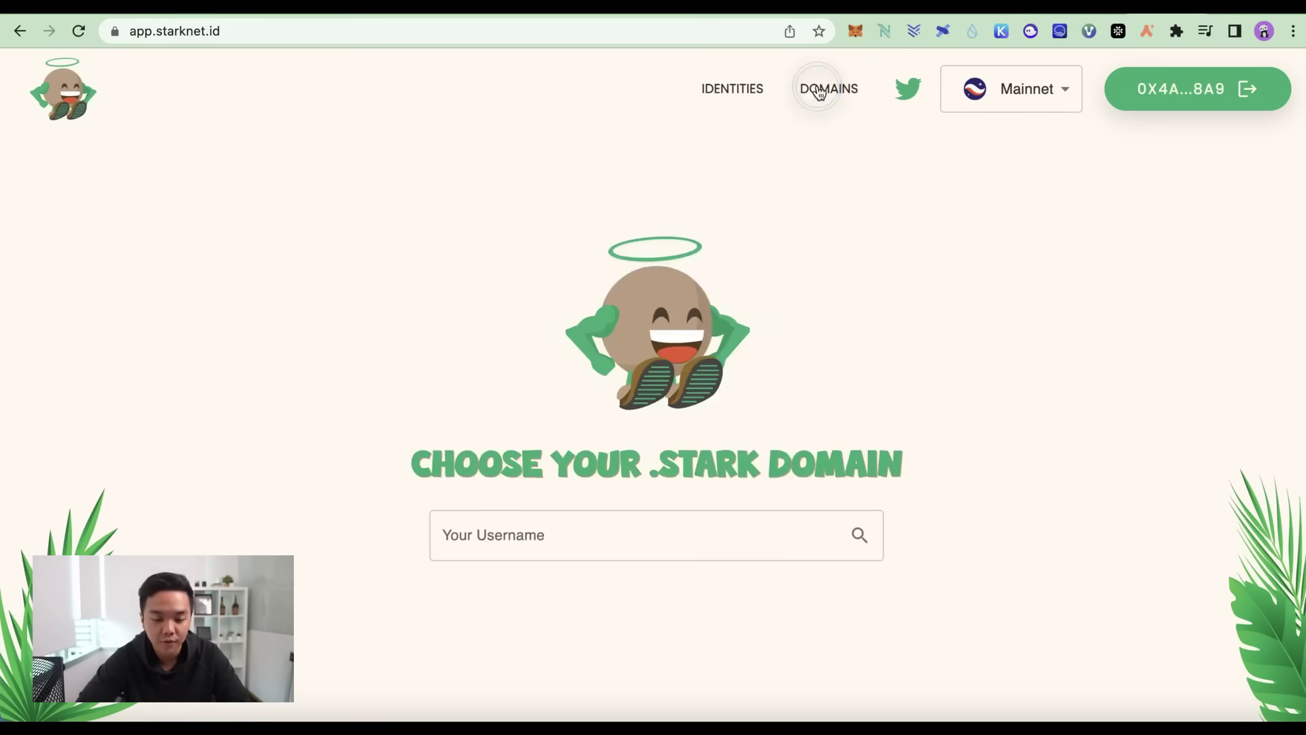
left_click(674, 531)
type("air")
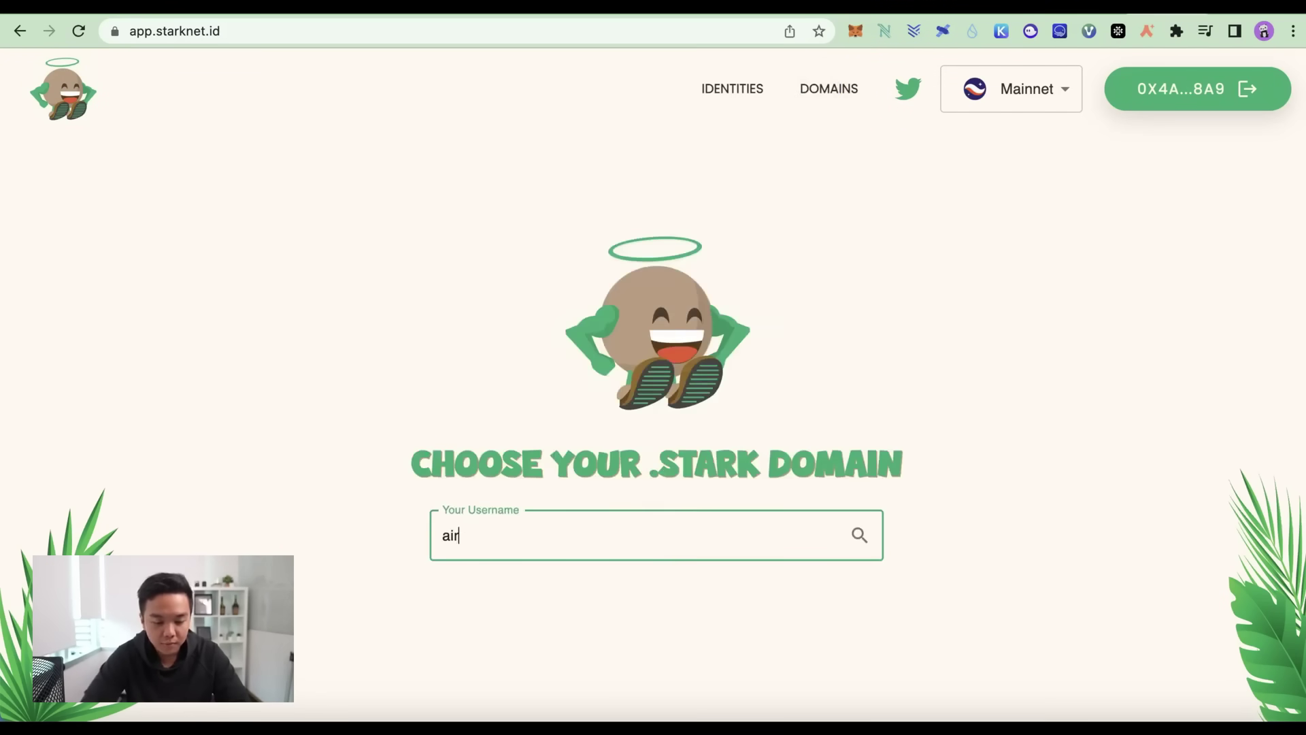
type("dropron")
key("Return")
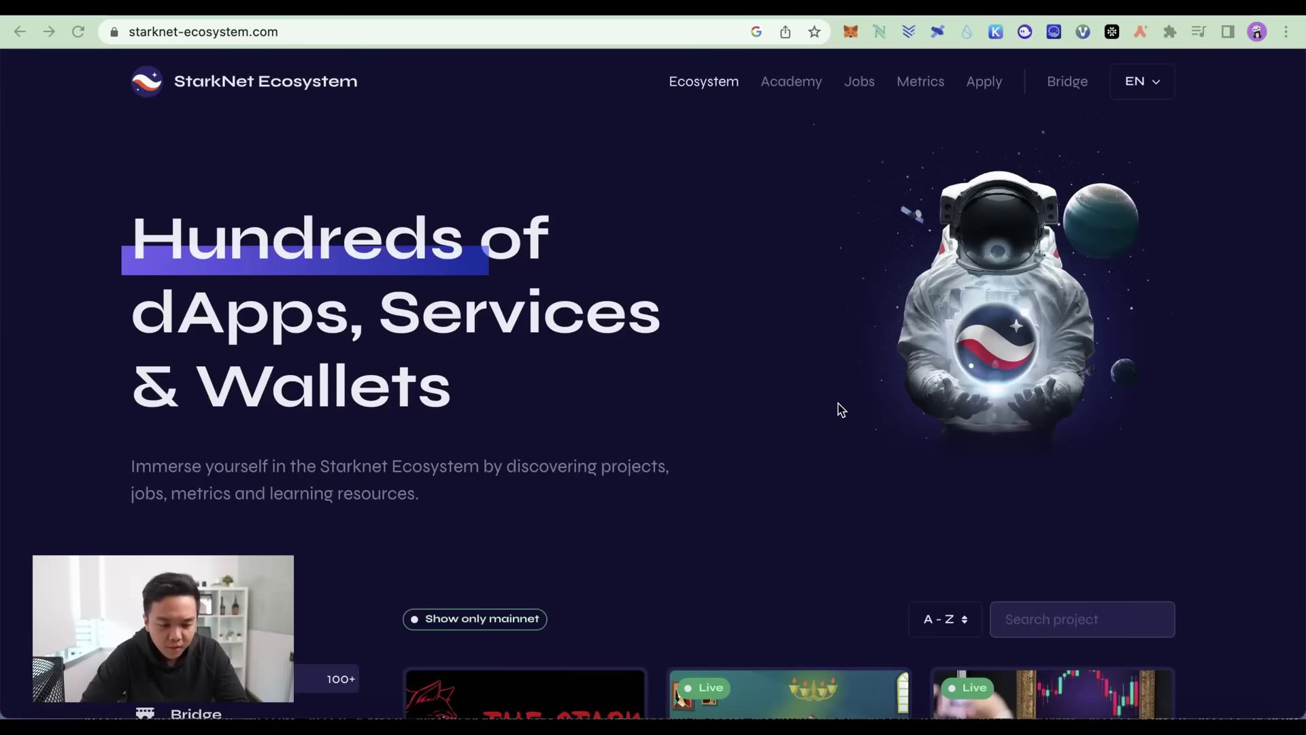
scroll(838, 403, "down", 1)
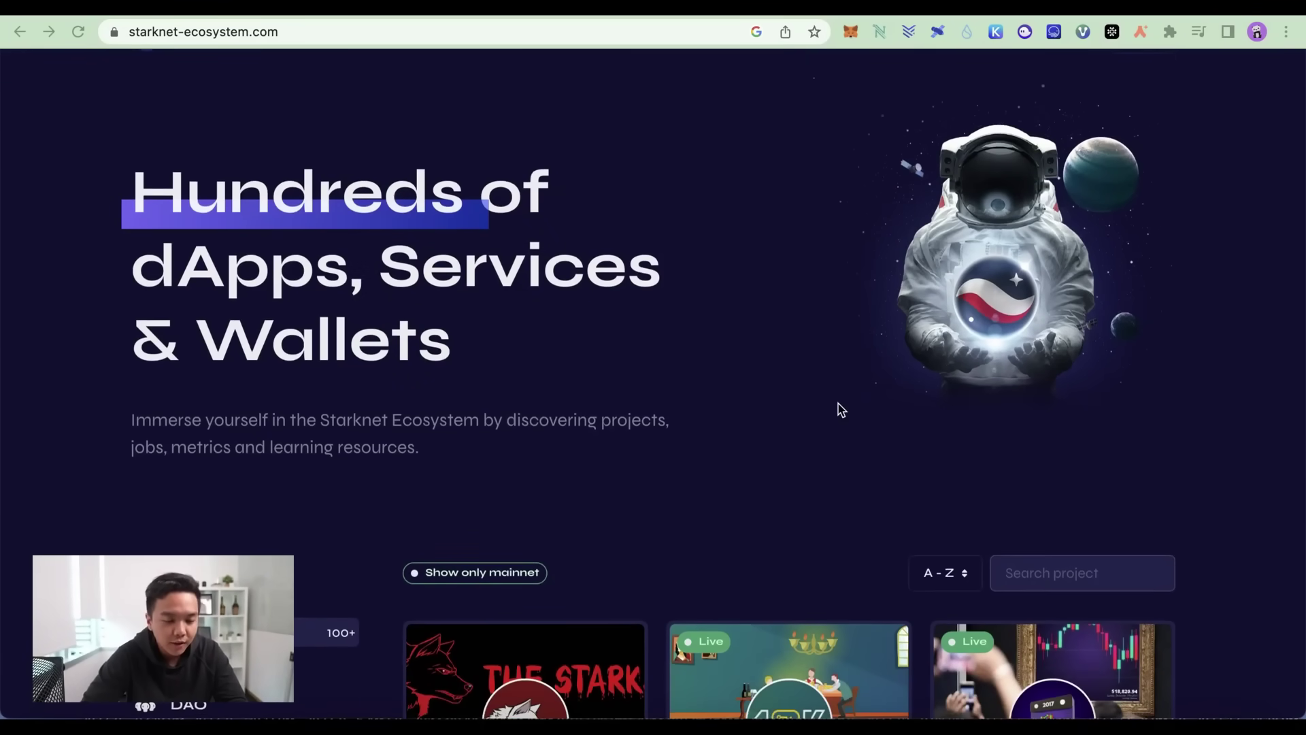
scroll(838, 403, "up", 1)
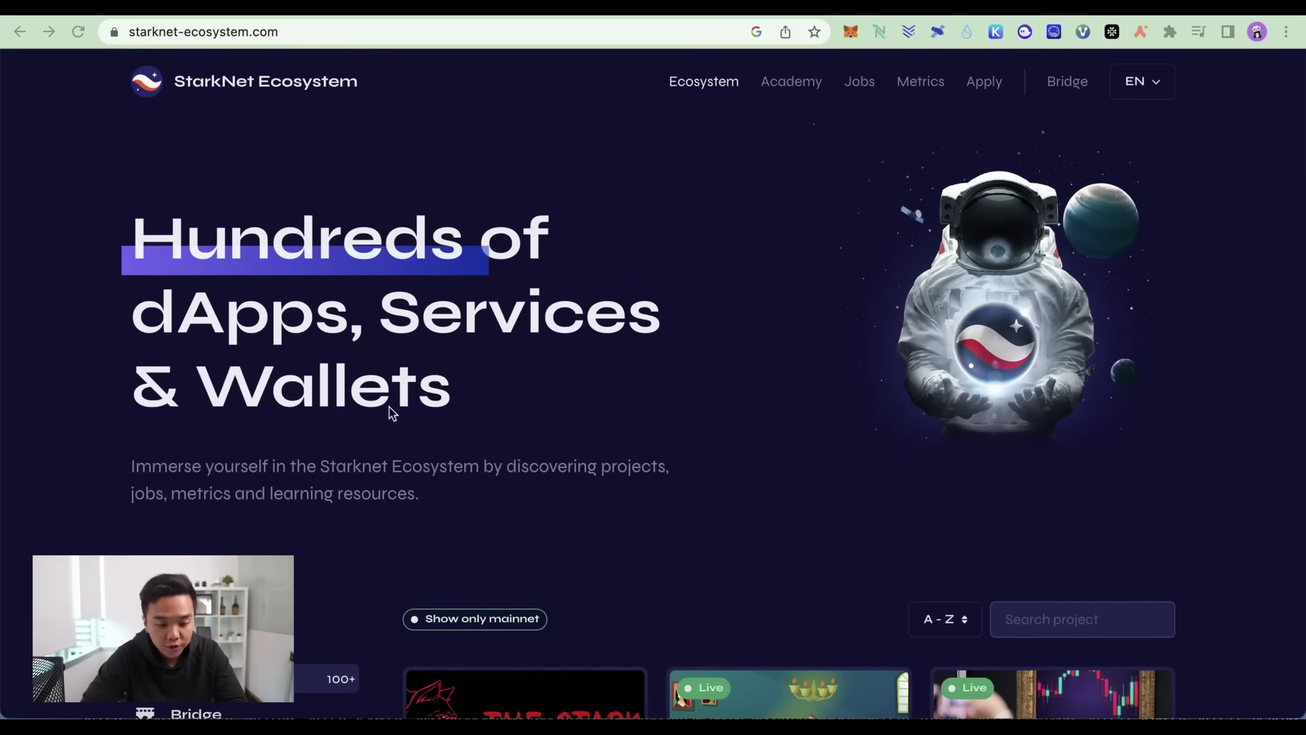
scroll(532, 268, "down", 1)
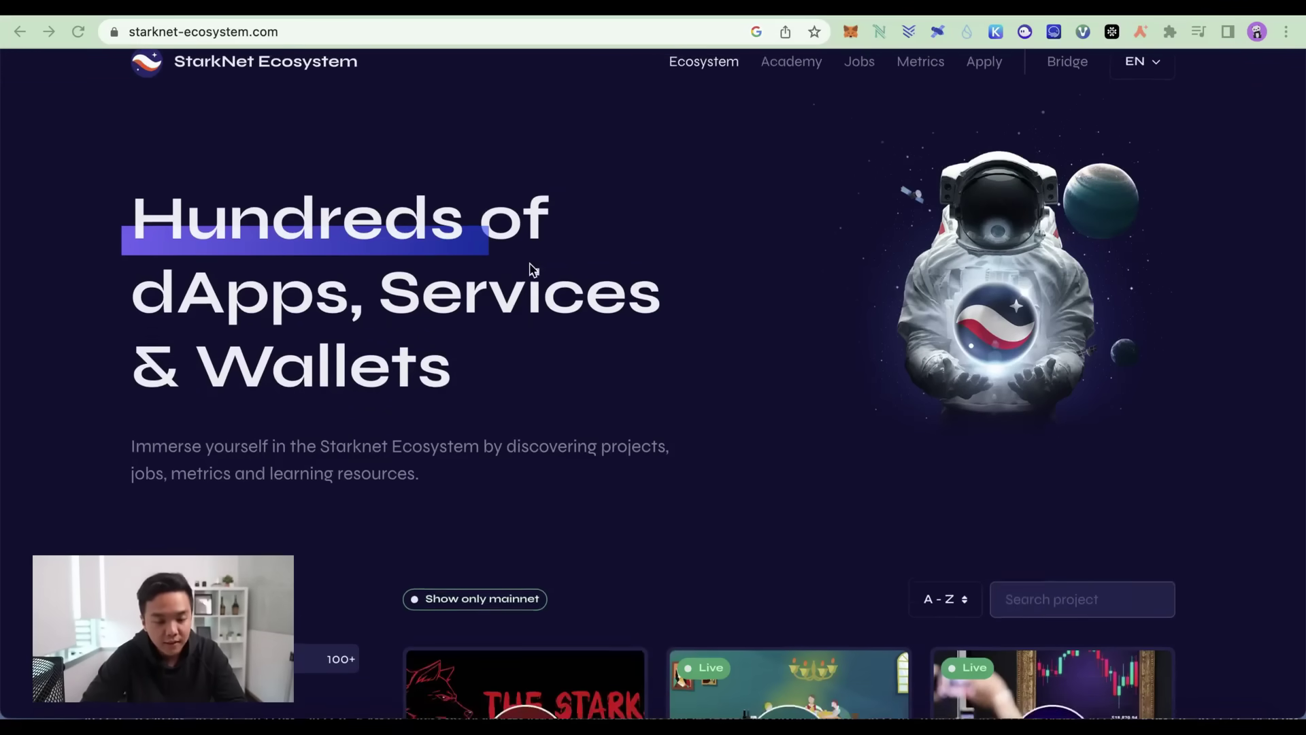
scroll(532, 269, "down", 2)
scroll(532, 269, "down", 5)
scroll(532, 268, "down", 3)
scroll(532, 268, "down", 1)
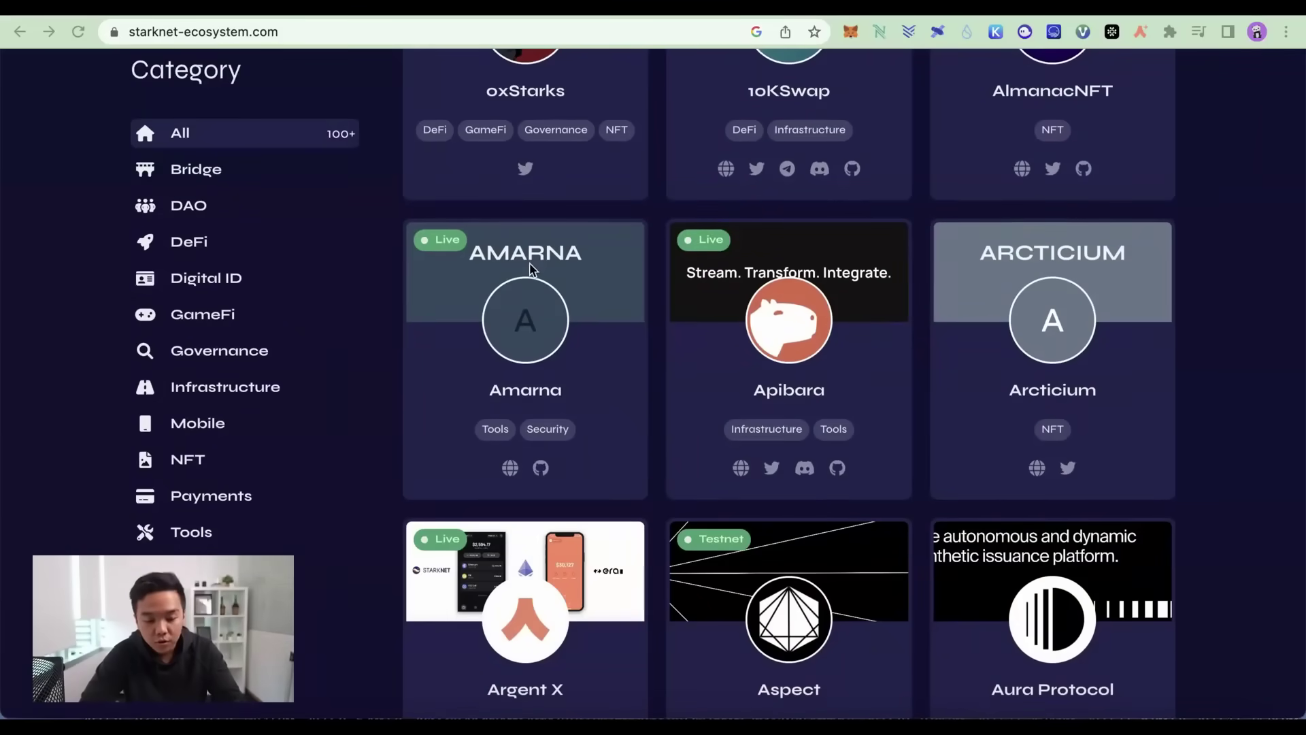
scroll(532, 269, "down", 3)
scroll(532, 269, "down", 2)
scroll(532, 269, "down", 2)
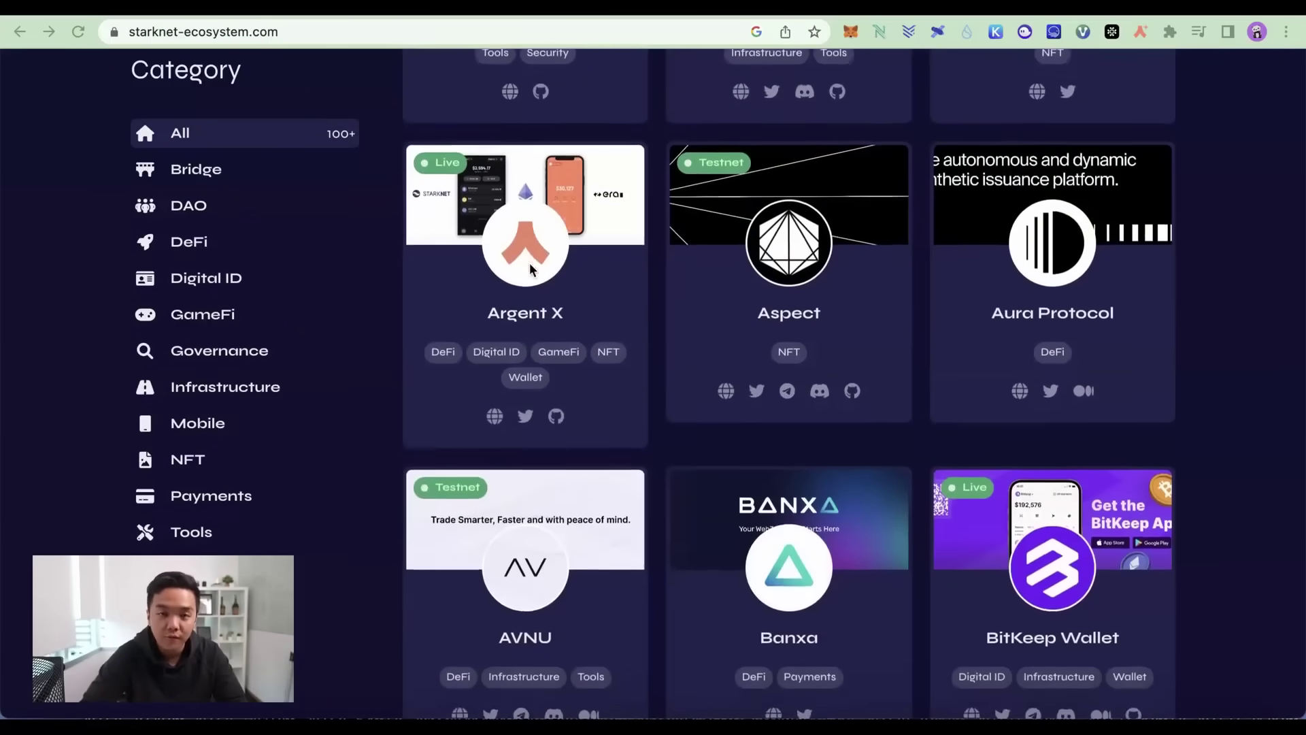
scroll(532, 268, "down", 1)
scroll(532, 269, "down", 1)
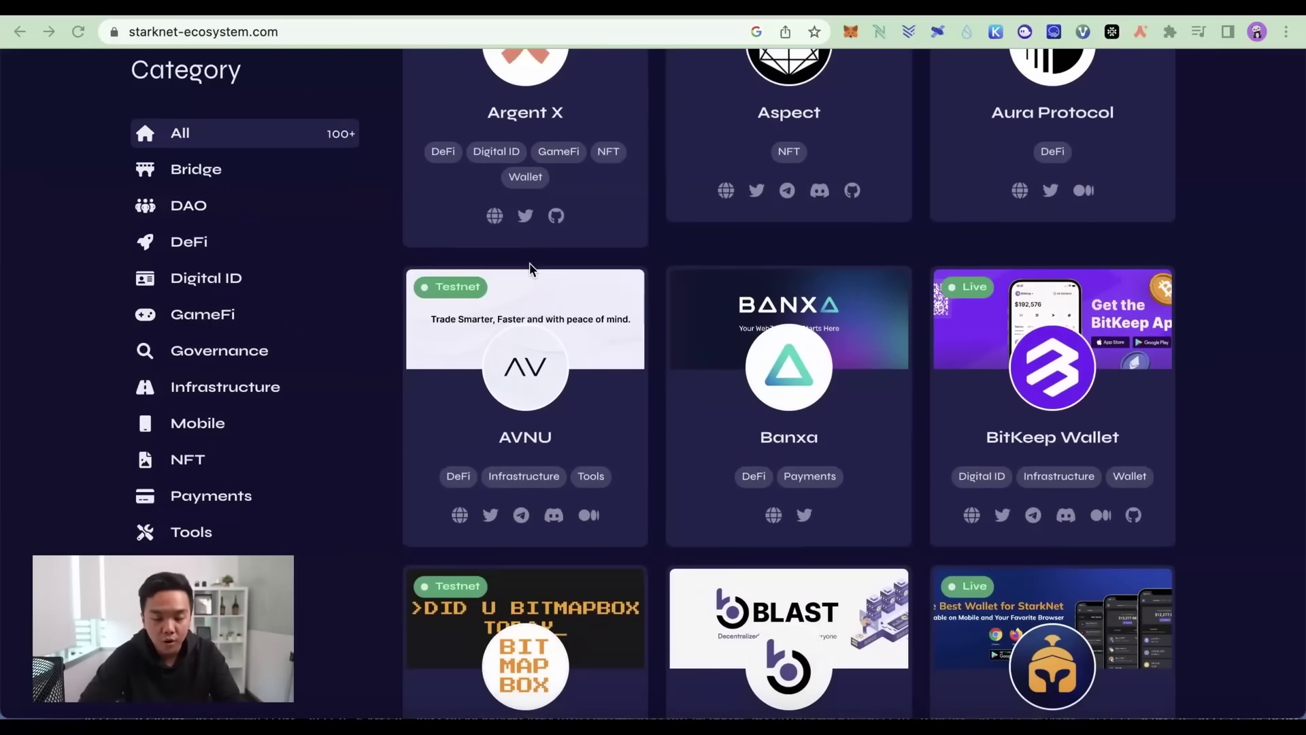